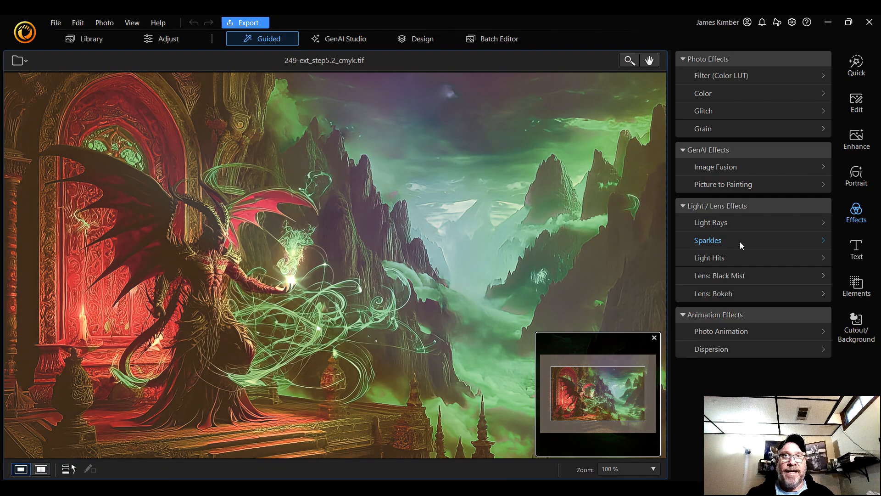
Open the Sparkles effect and set the automatically added sparkles to none
click(740, 242)
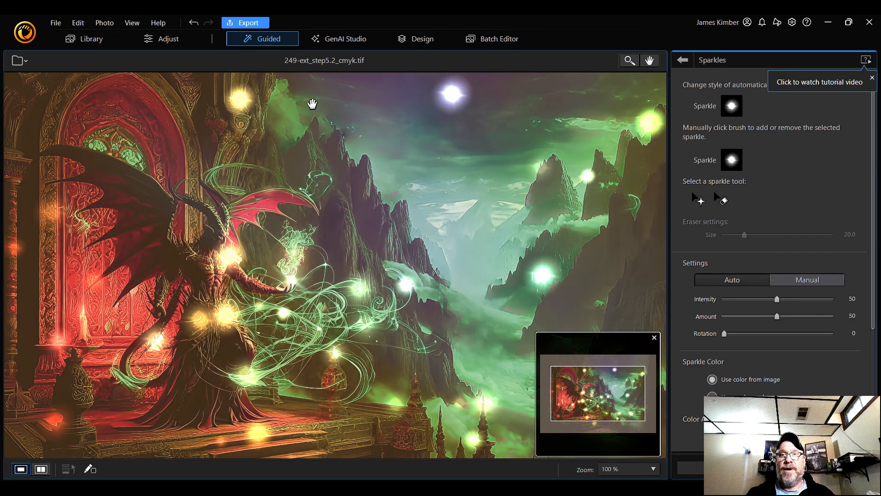
click(731, 105)
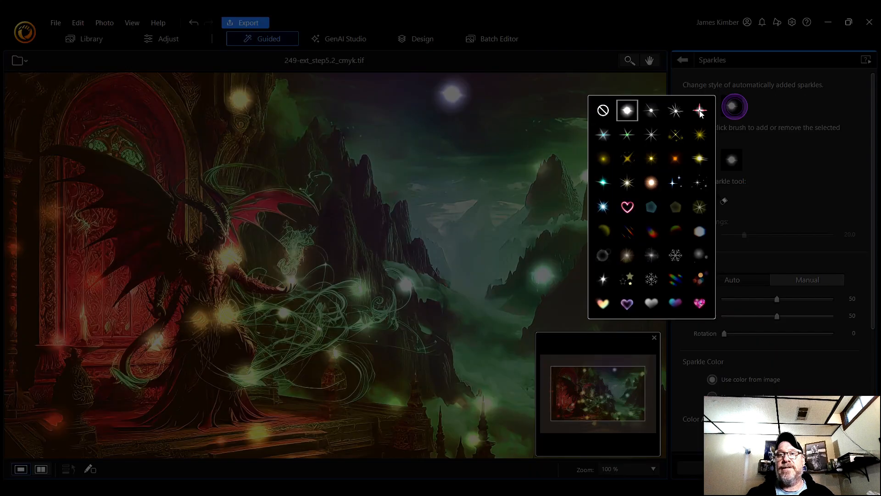
click(604, 111)
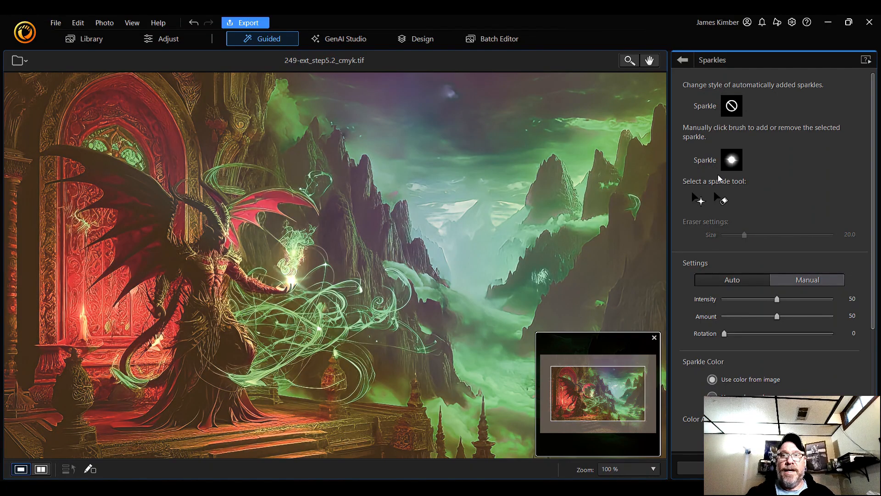
Choose the green star for manual sparkles and place one on the green swirls beside the winged figure
click(732, 160)
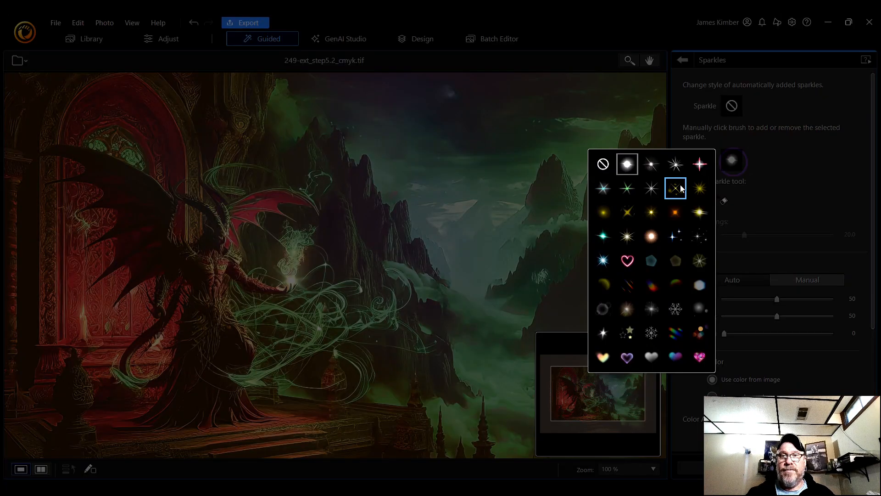
click(628, 194)
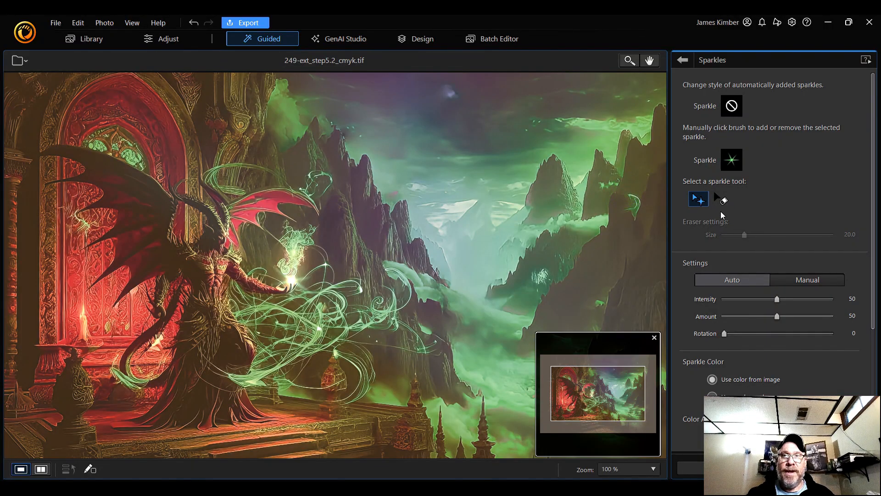
click(319, 327)
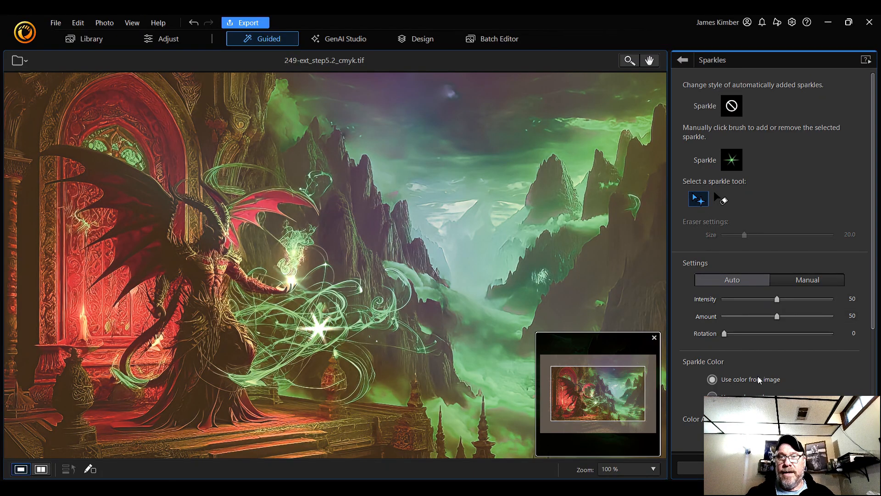
Try a sparkle hue of -76 and reset the Sparkles settings
scroll(830, 375, down, 3)
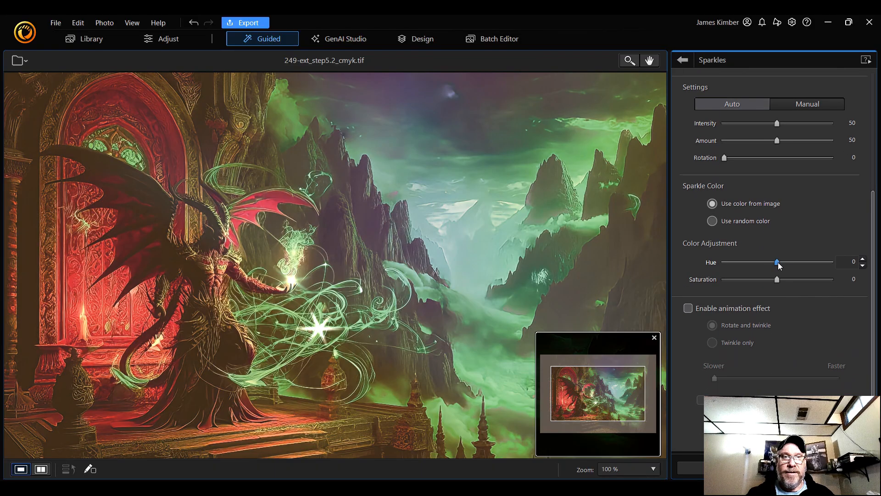
drag(777, 262, 765, 244)
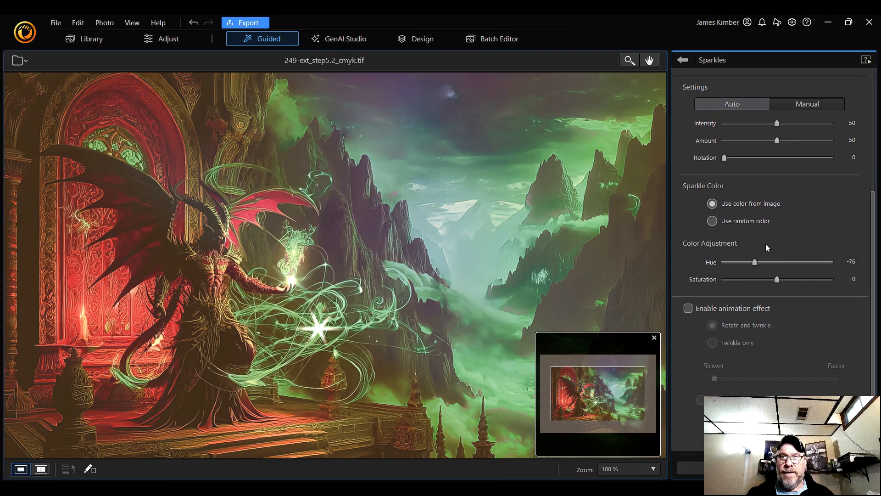
scroll(761, 216, up, 5)
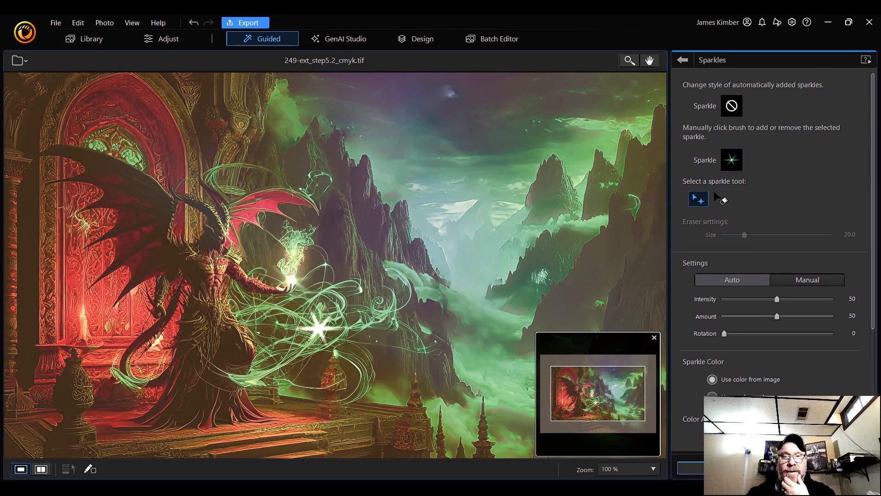
click(720, 468)
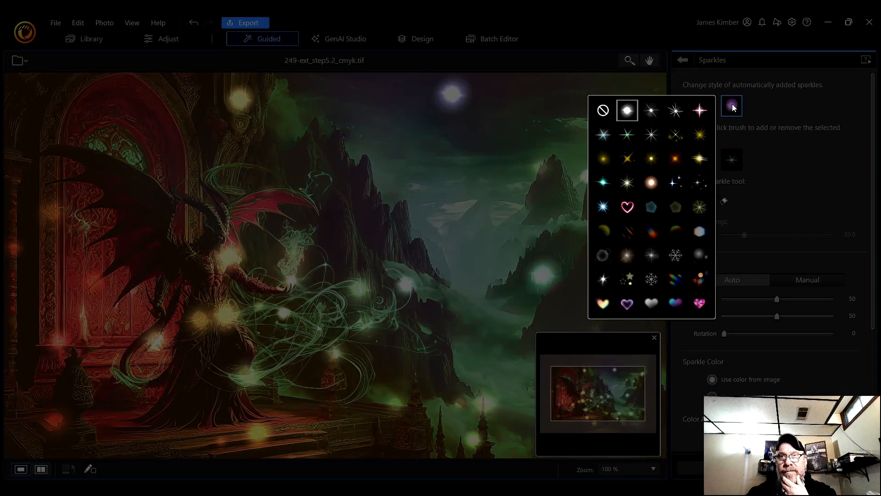
Turn off the automatic sparkles again and place a manual teal glow sparkle on the green swirls beside the winged figure
click(732, 106)
click(602, 111)
click(731, 159)
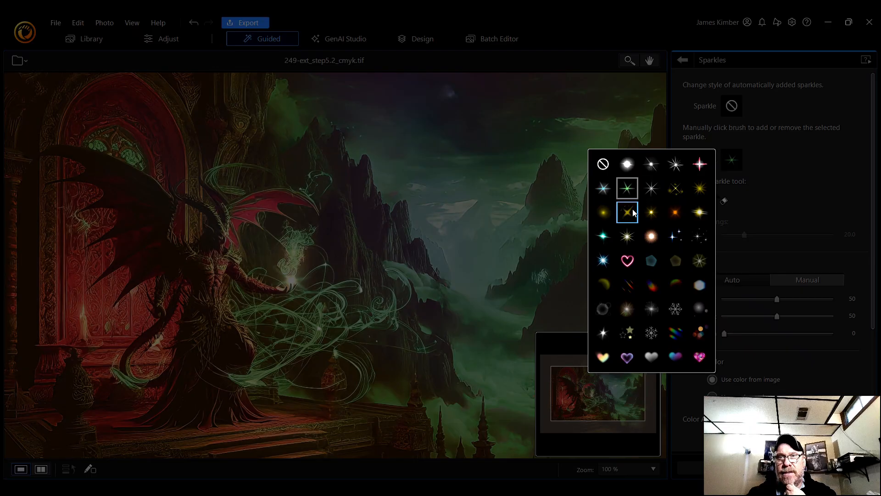
click(603, 236)
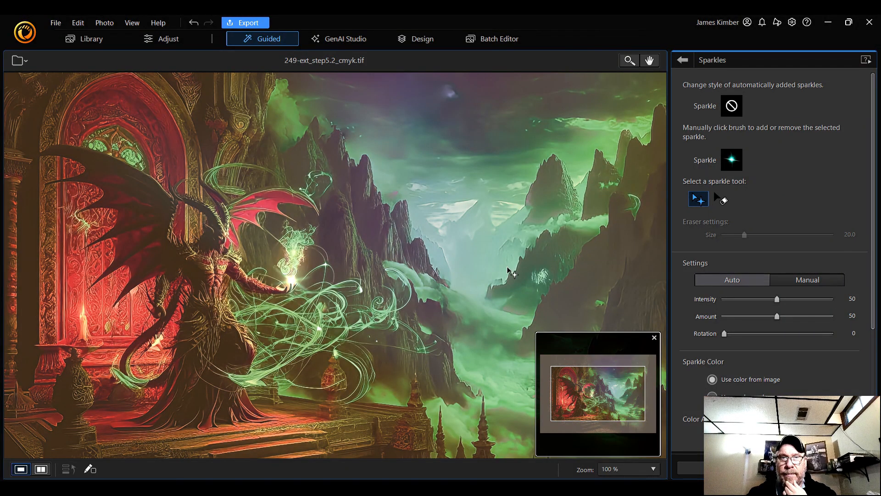
click(319, 327)
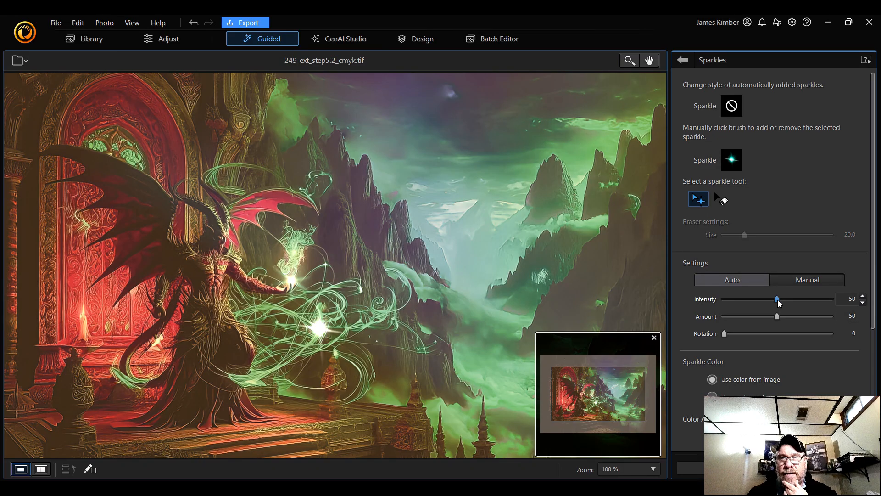
Switch the sparkle color to random and set its hue to -13
click(712, 393)
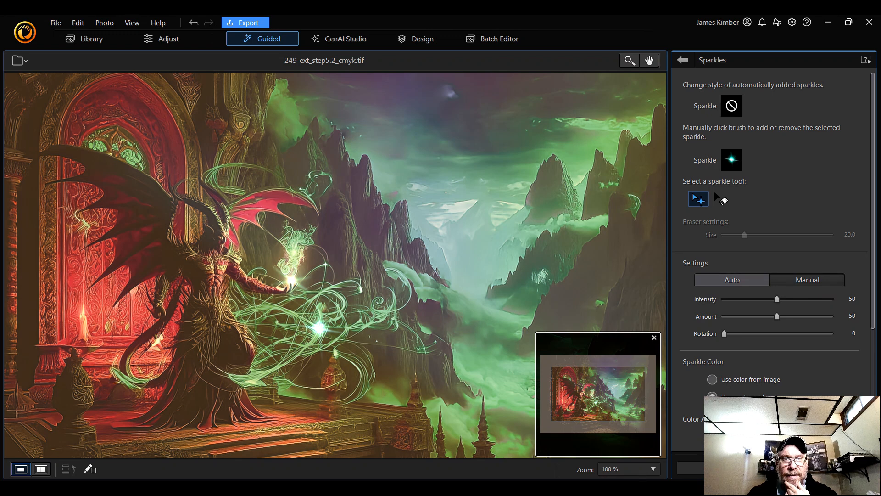
scroll(870, 280, down, 3)
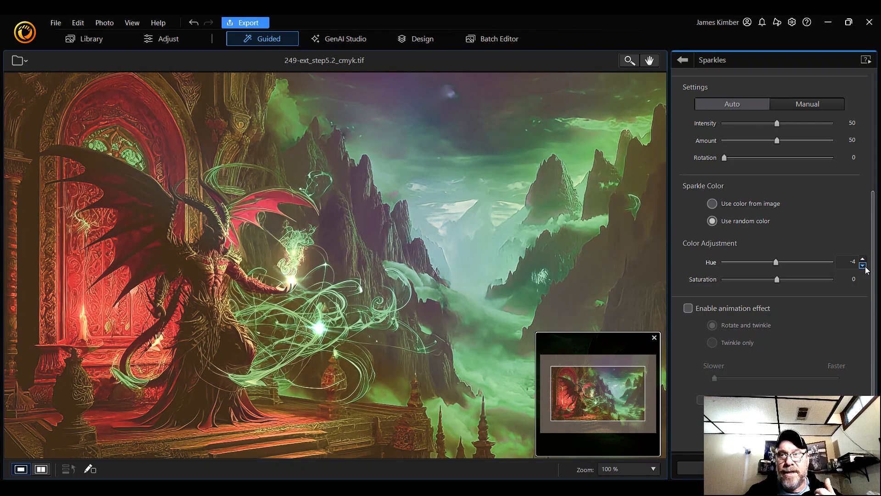
click(862, 265)
click(862, 265)
click(863, 265)
click(863, 265)
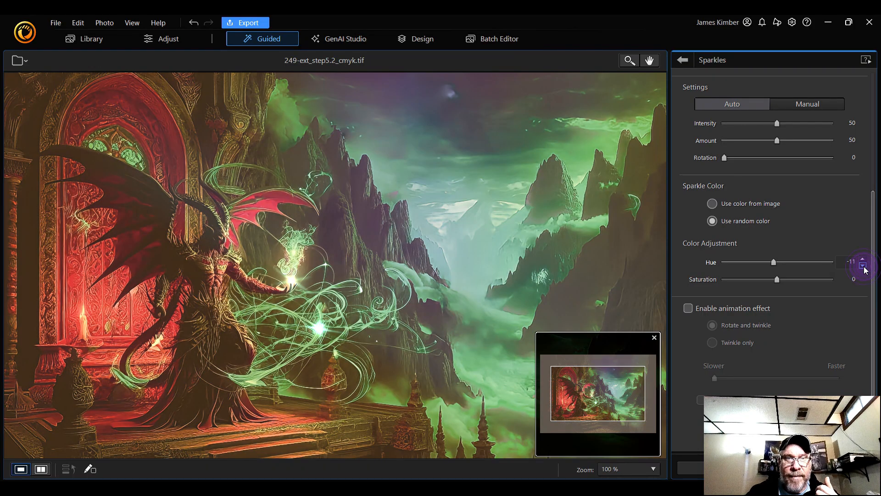
click(863, 265)
click(863, 265)
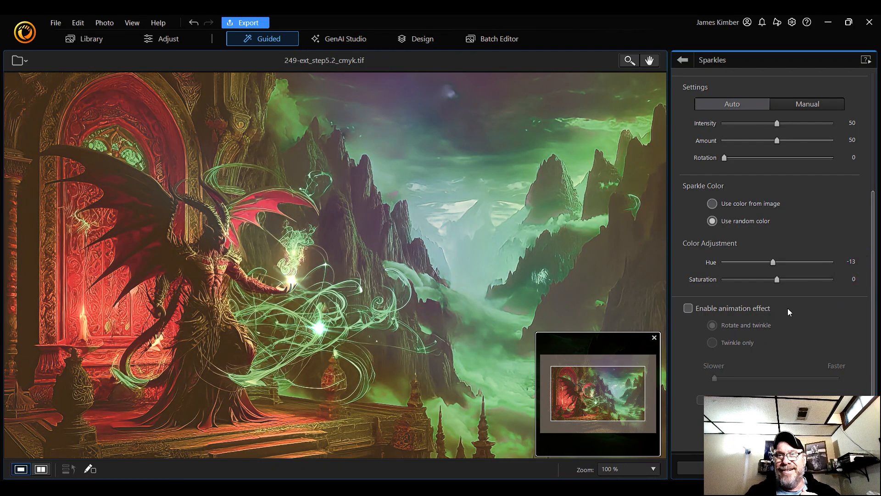
Adjust the sparkle's color saturation to 10
drag(778, 281, 783, 283)
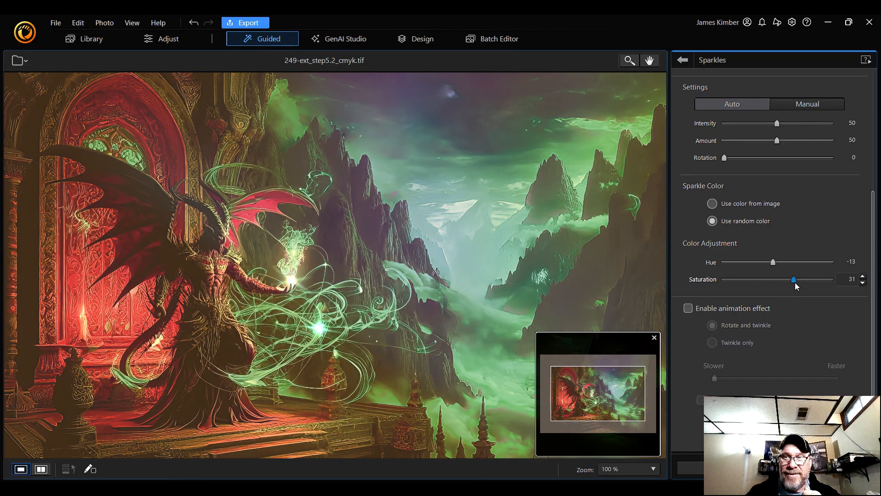
drag(794, 283, 766, 276)
double_click(766, 277)
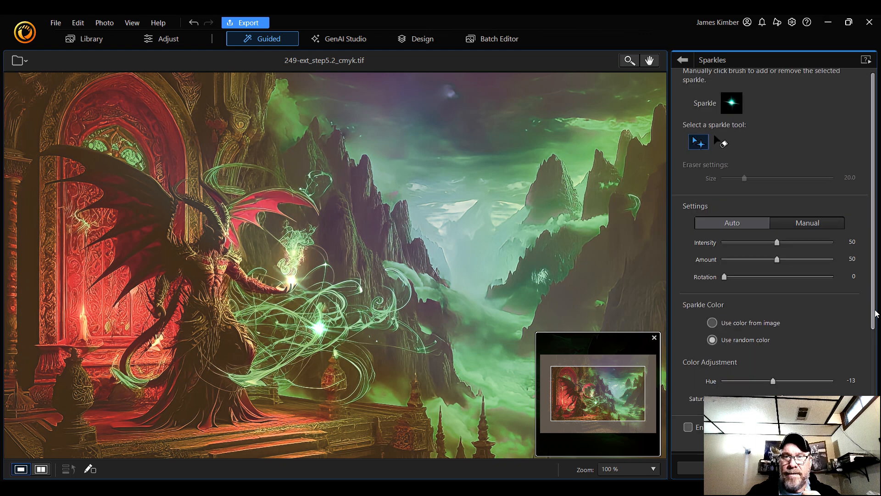
Set the sparkle rotation to 16 and the intensity to 32
scroll(806, 269, up, 4)
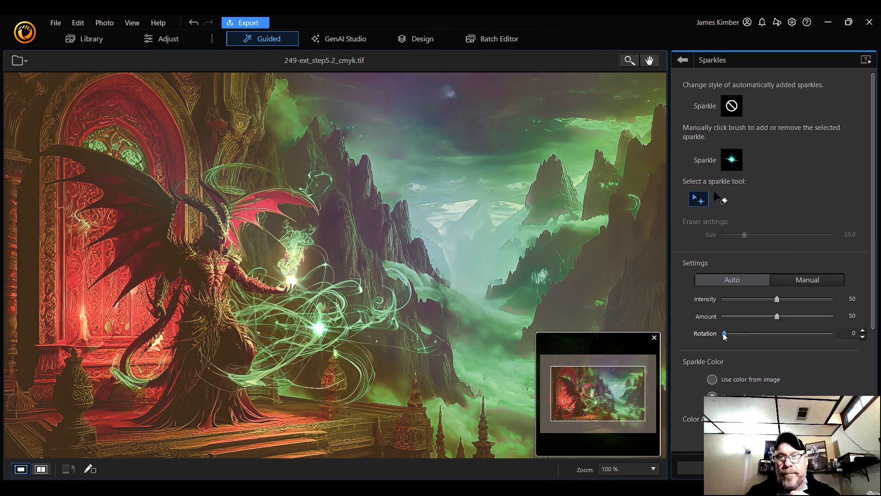
drag(724, 333, 730, 336)
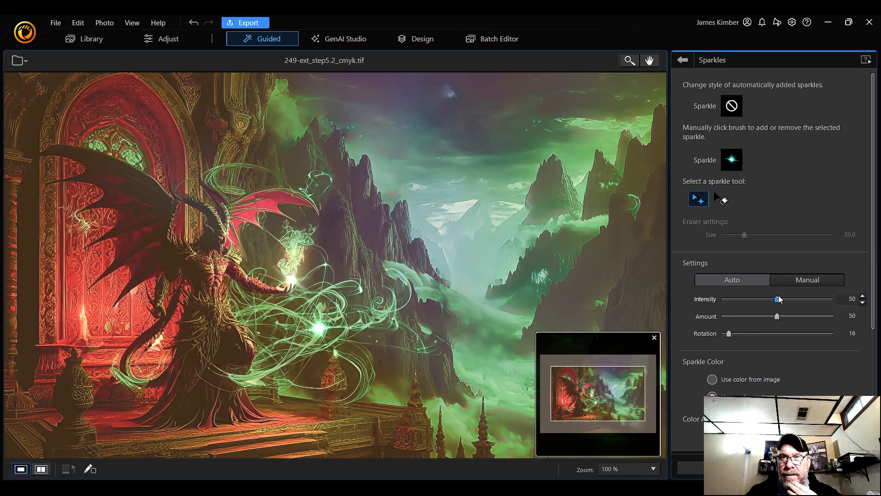
drag(773, 298, 760, 301)
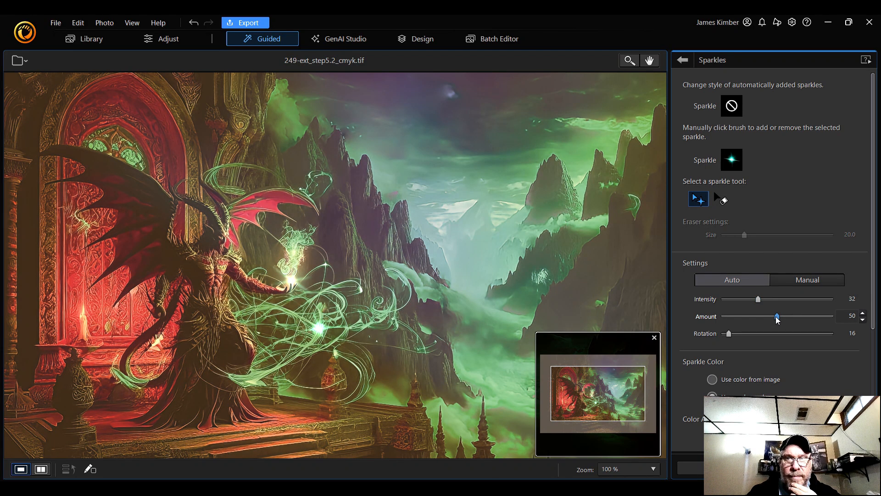
Try slightly different sparkle amounts and settle on 51
drag(775, 316, 777, 317)
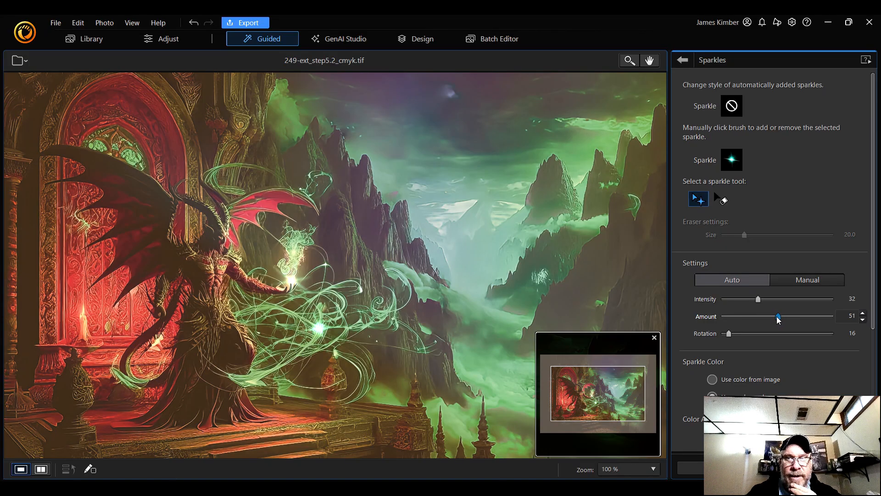
click(863, 314)
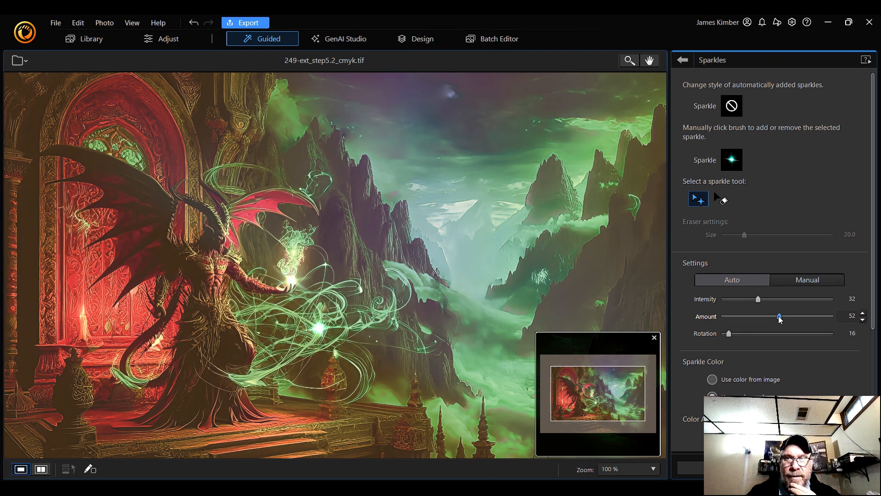
mouse_move(788, 317)
mouse_down()
mouse_move(822, 316)
mouse_move(776, 319)
mouse_up()
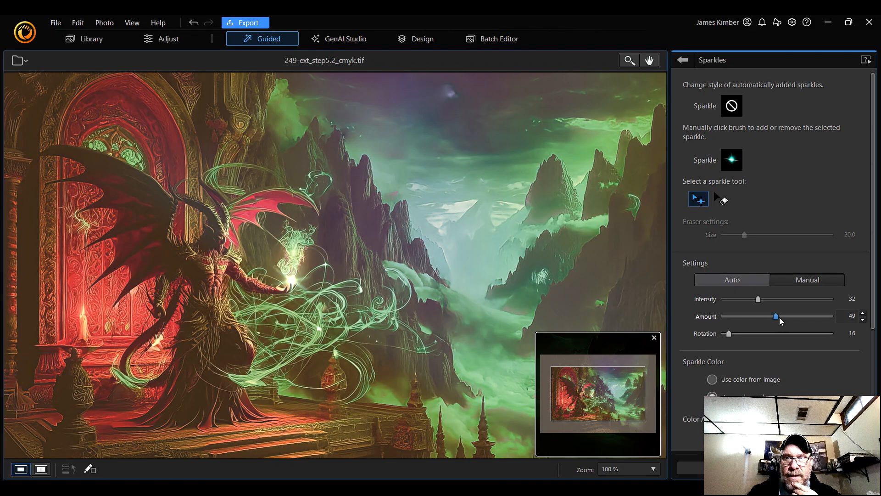
drag(778, 318, 779, 318)
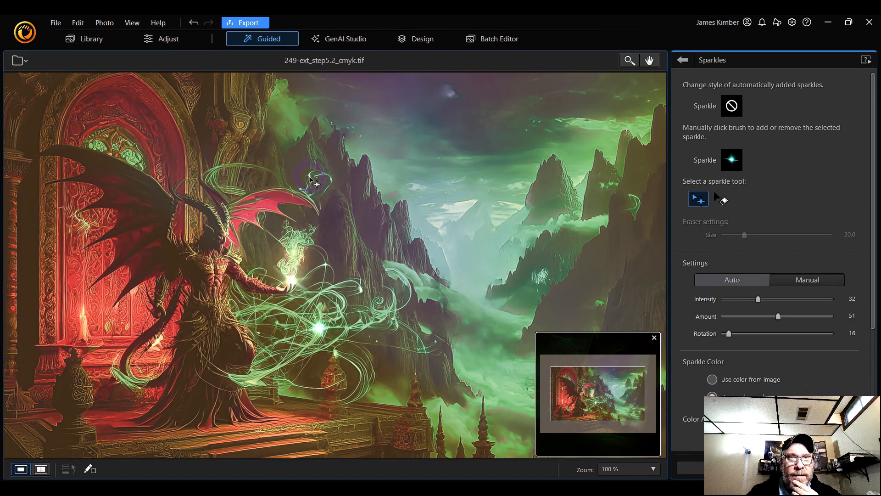
Reselect the teal glow as the manual sparkle and reactivate the tool for adding sparkles
click(697, 202)
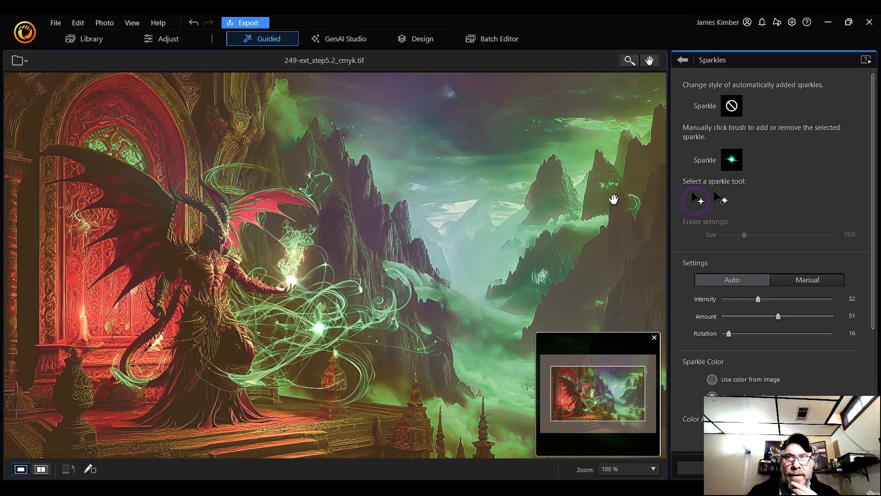
click(730, 163)
click(607, 239)
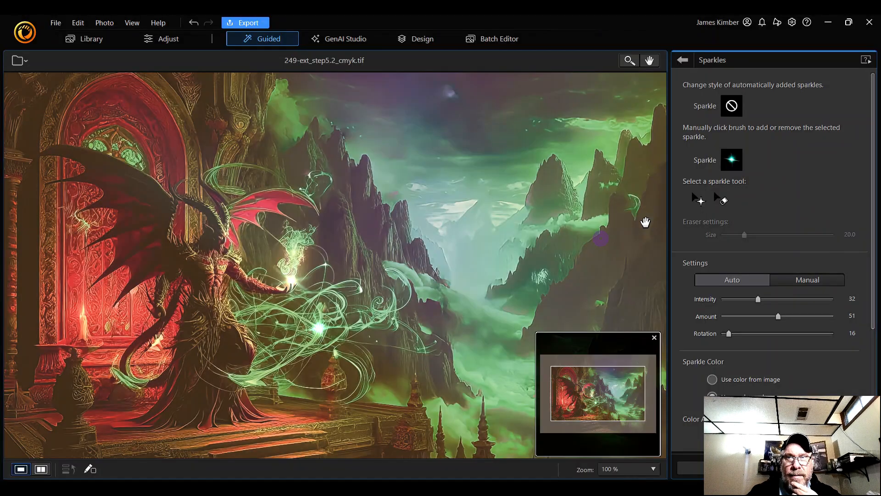
click(697, 200)
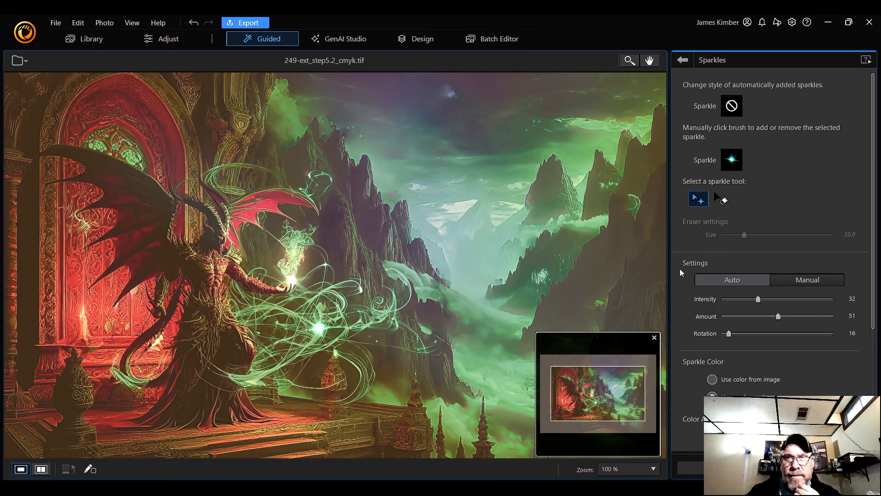
Try a sparkle intensity of 34 and undo that change
drag(757, 299, 787, 308)
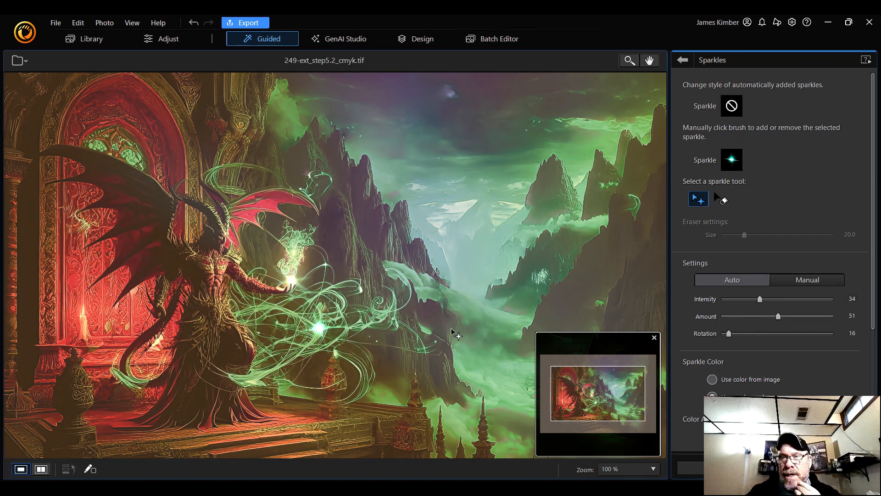
scroll(878, 384, down, 5)
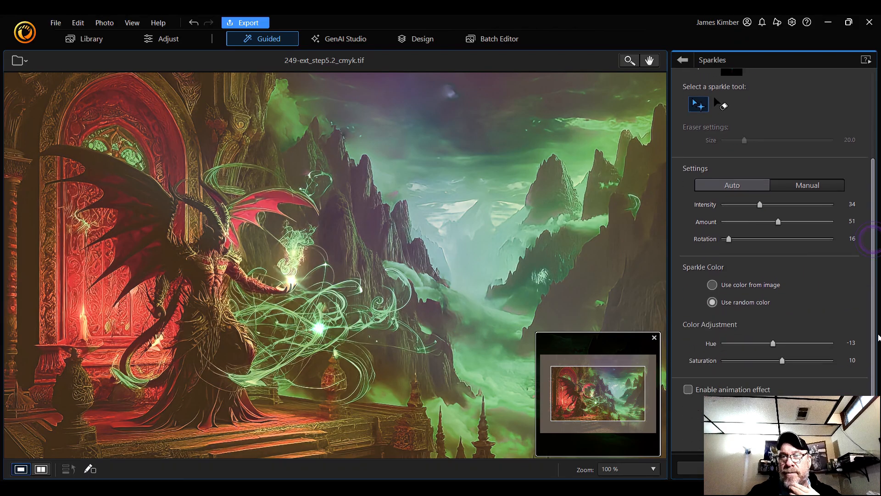
right_click(317, 329)
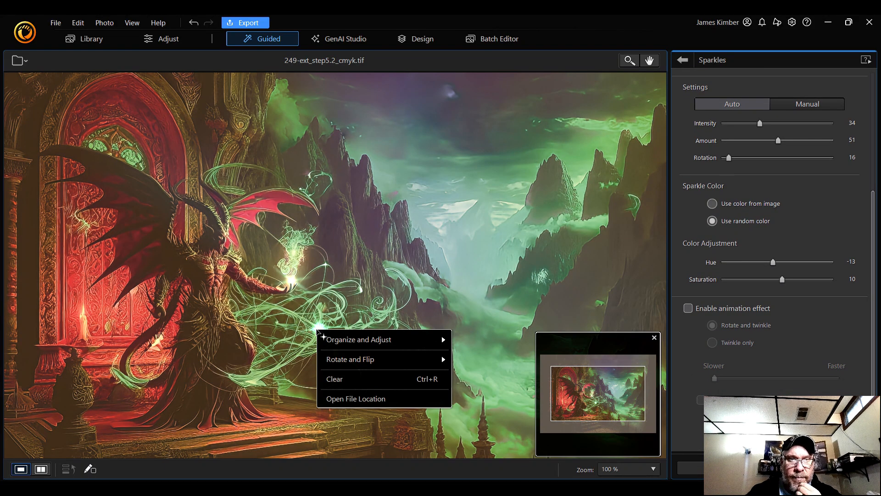
click(806, 219)
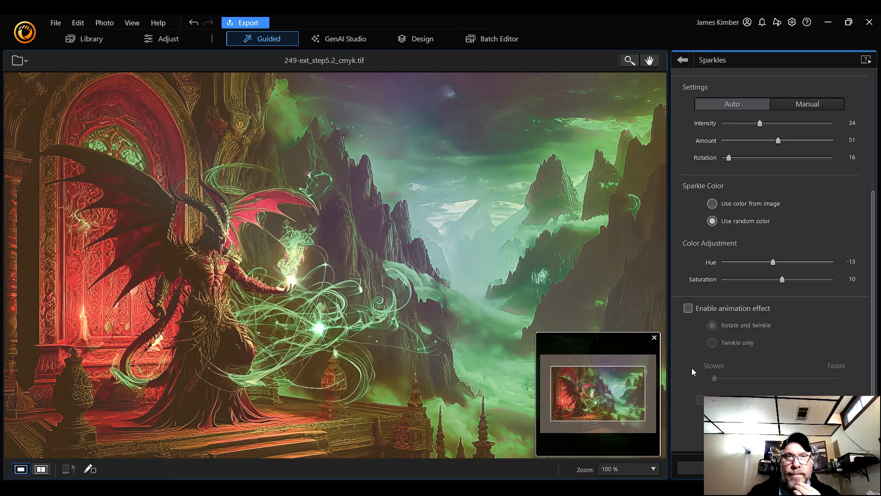
click(193, 23)
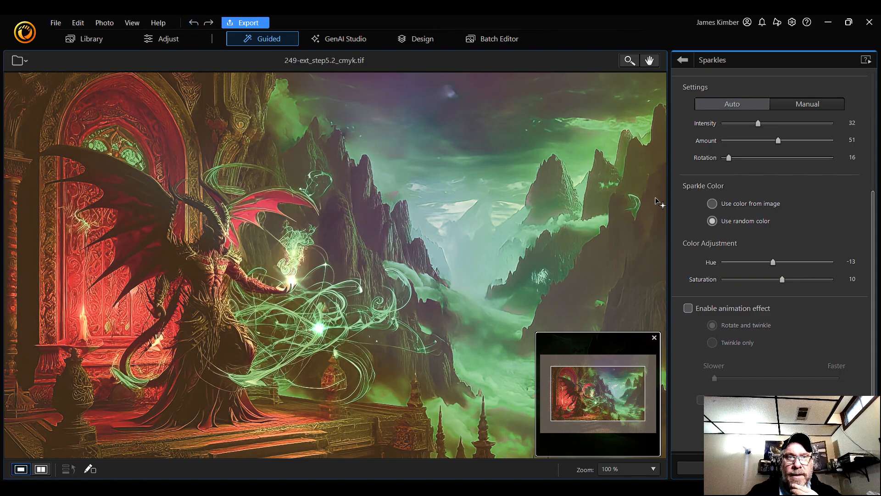
scroll(775, 352, up, 5)
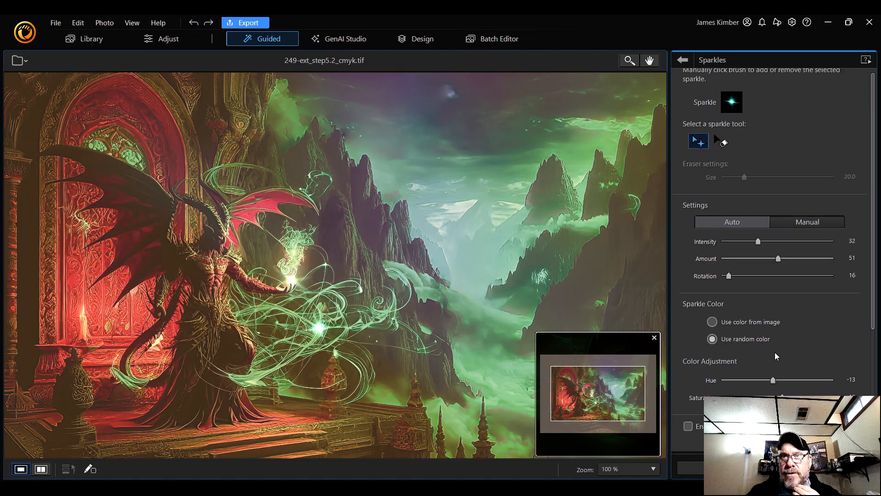
Leave the Sparkles effect with the added sparkle kept, reopen it and remove the automatically added sparkles
click(685, 62)
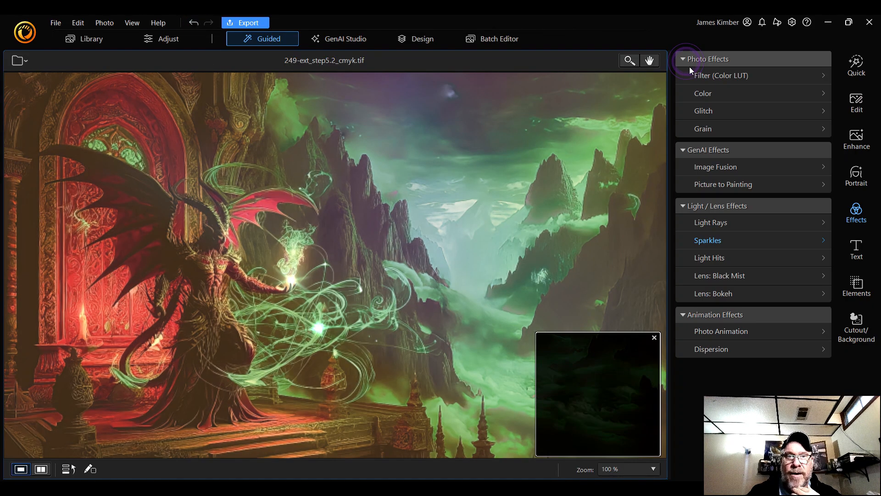
click(758, 244)
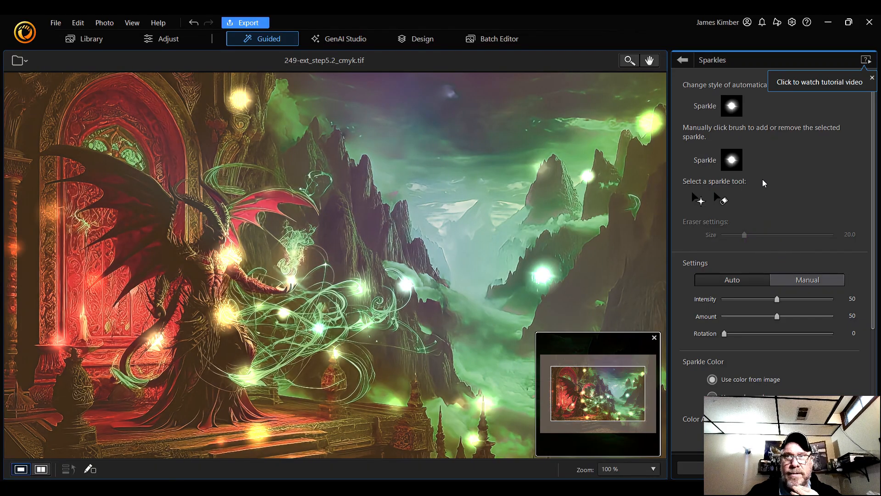
click(734, 106)
click(599, 112)
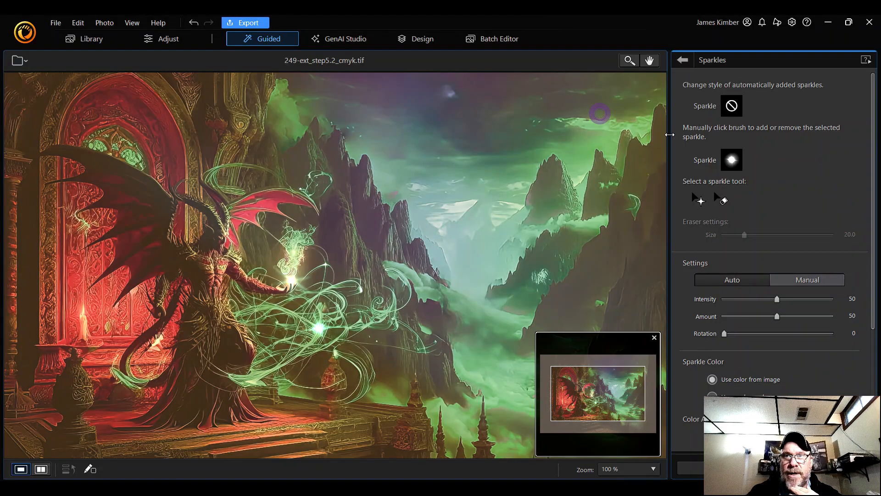
Choose the teal glow as the manual sparkle and try to add one on the green swirl above the wing
click(733, 162)
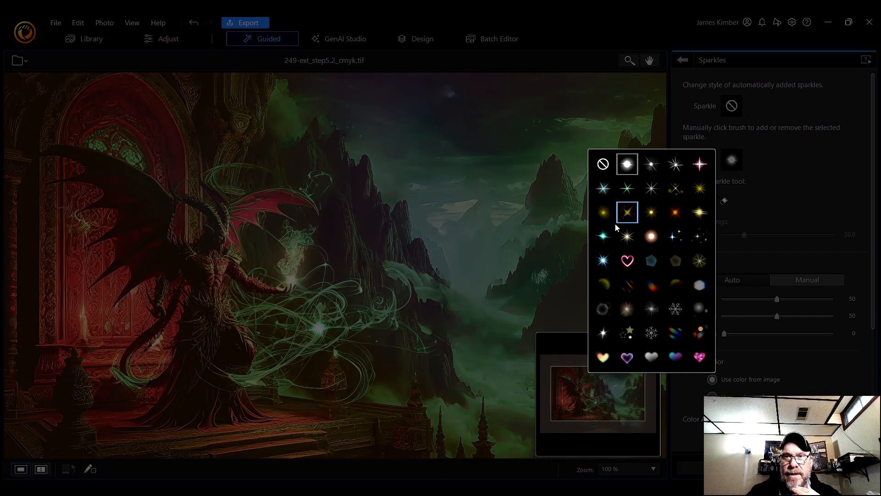
click(601, 238)
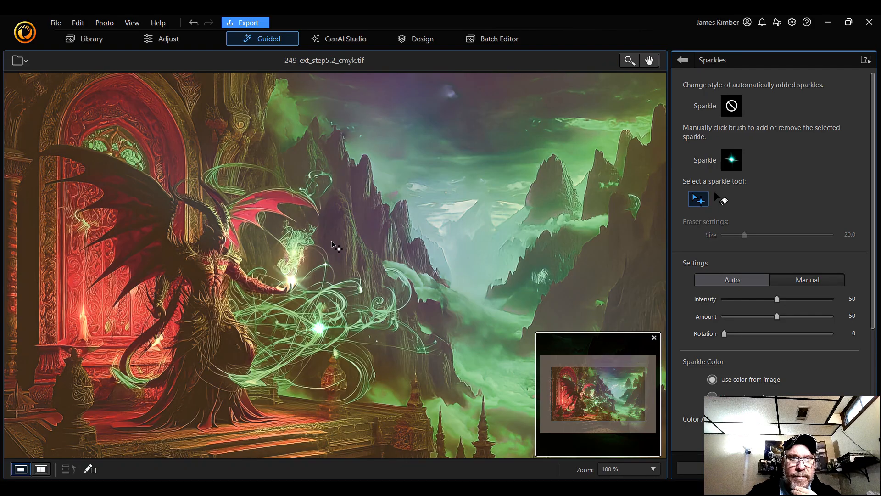
click(310, 175)
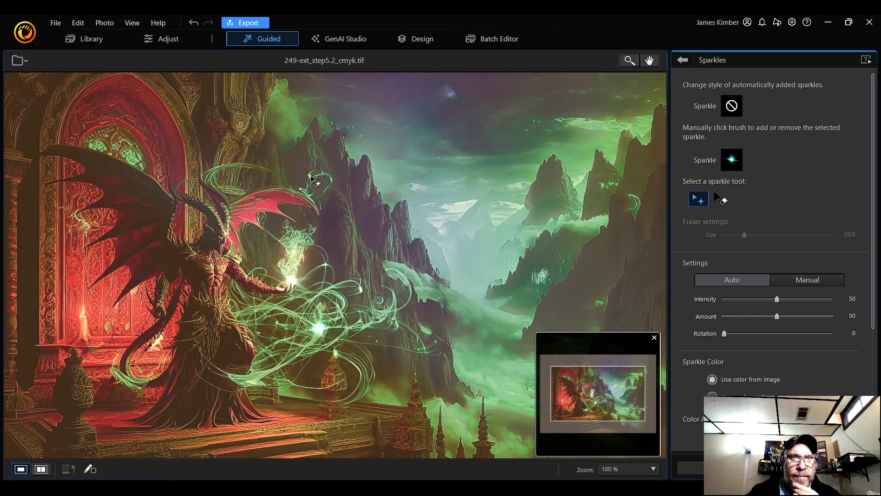
click(698, 200)
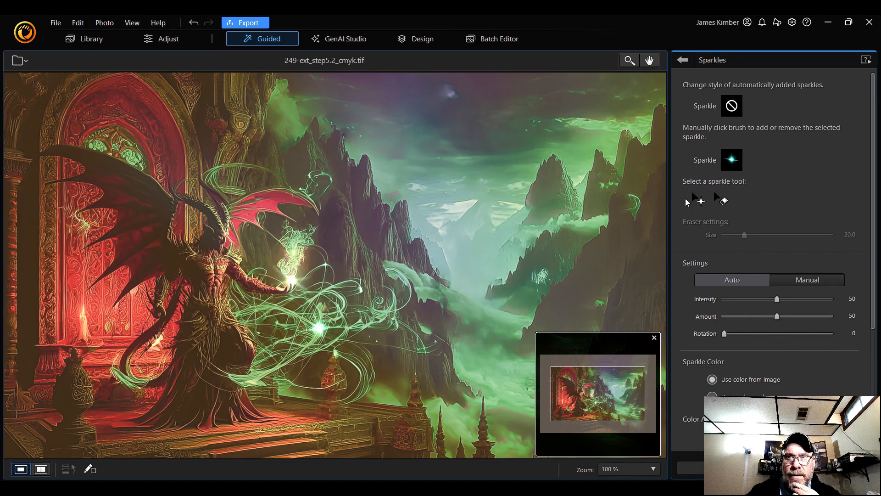
click(698, 200)
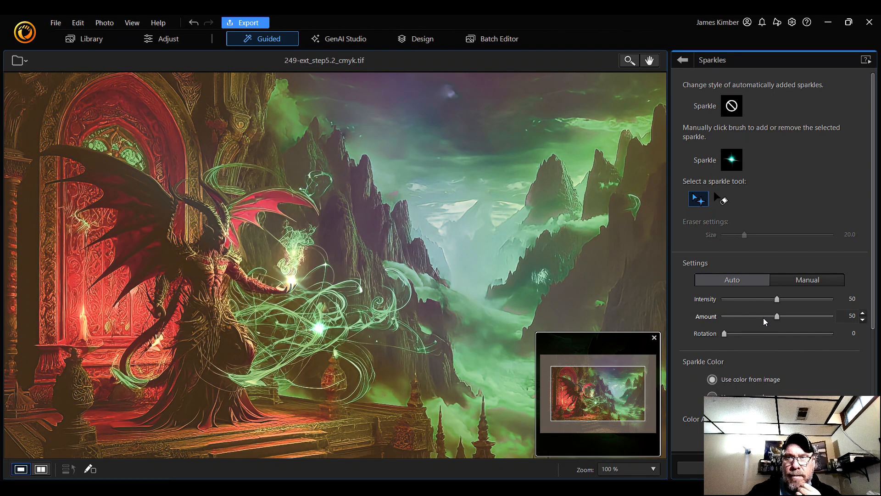
Try higher sparkle intensities of 69 and 83 and settle on 67
mouse_move(781, 301)
mouse_down()
mouse_move(819, 299)
mouse_move(797, 300)
mouse_up()
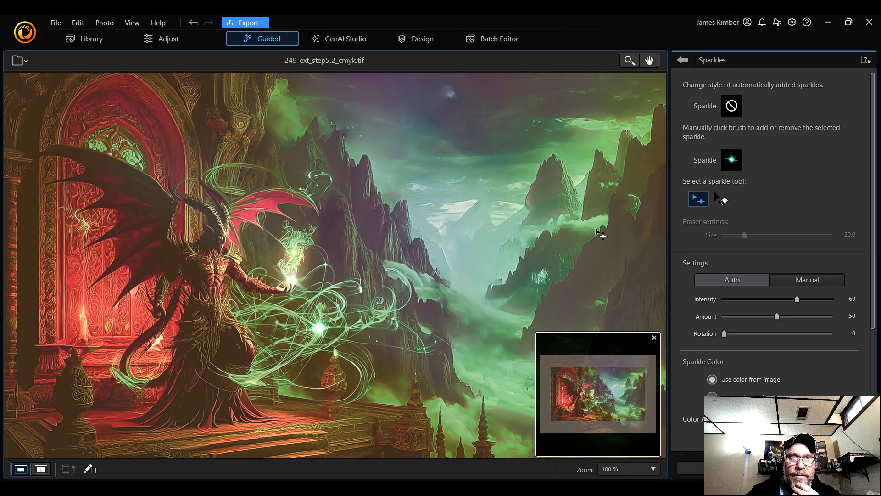
drag(798, 300, 814, 299)
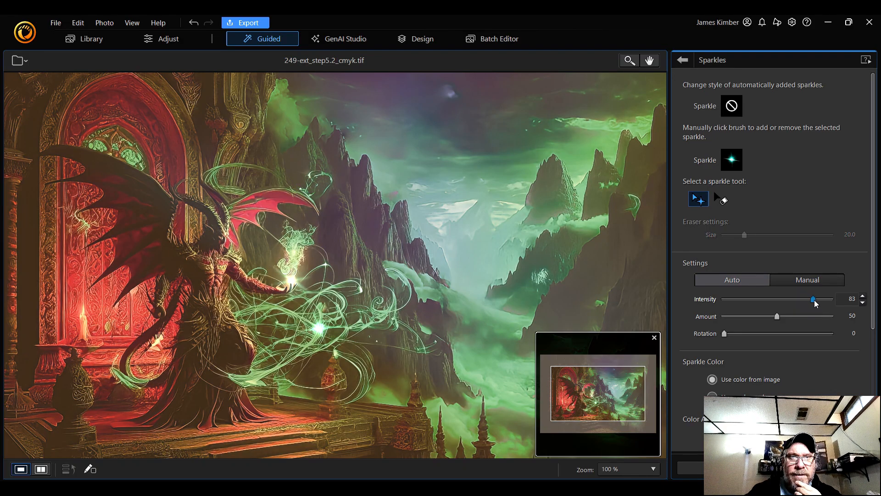
click(782, 299)
Try the golden starburst and the bright blue starburst as the manual sparkle, with the amount set to 68
click(732, 160)
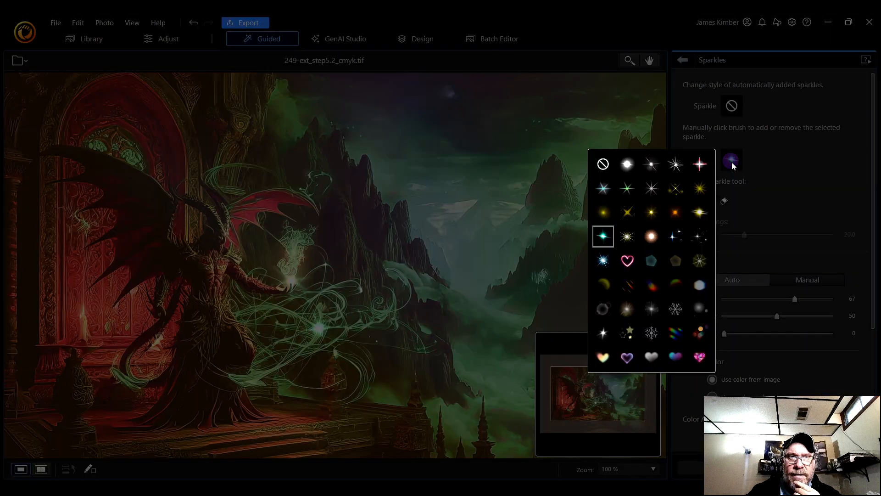
click(633, 241)
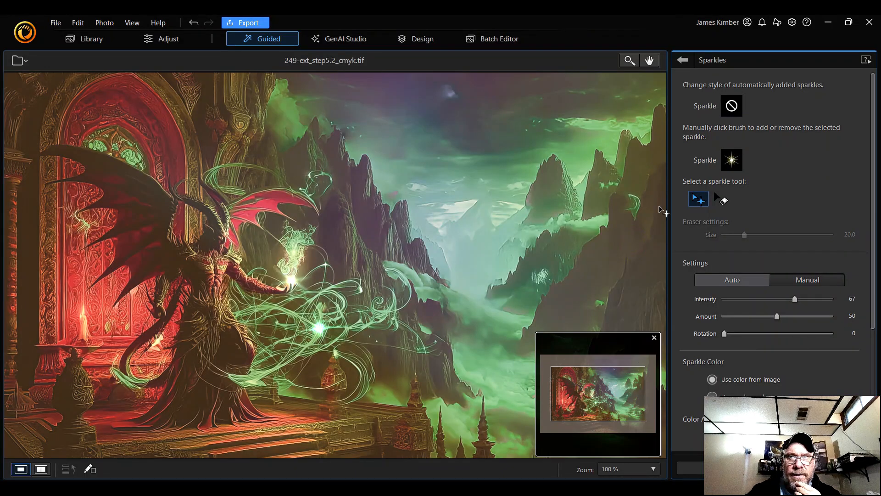
click(731, 160)
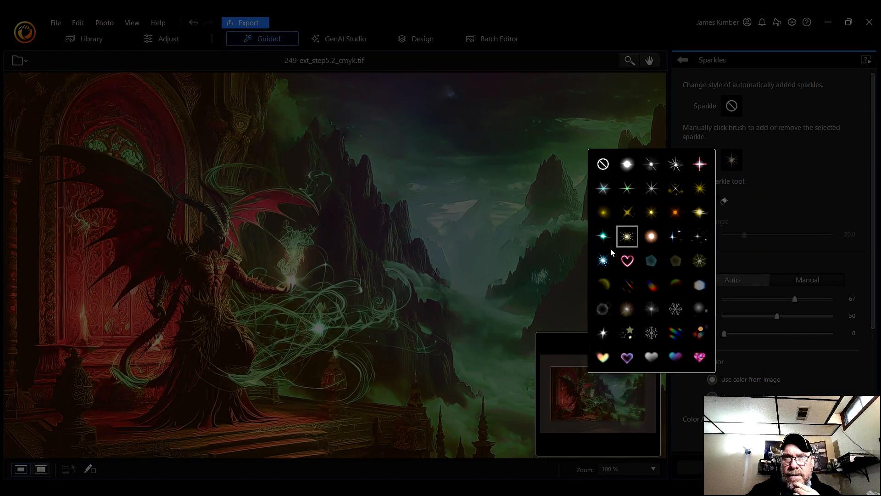
click(604, 260)
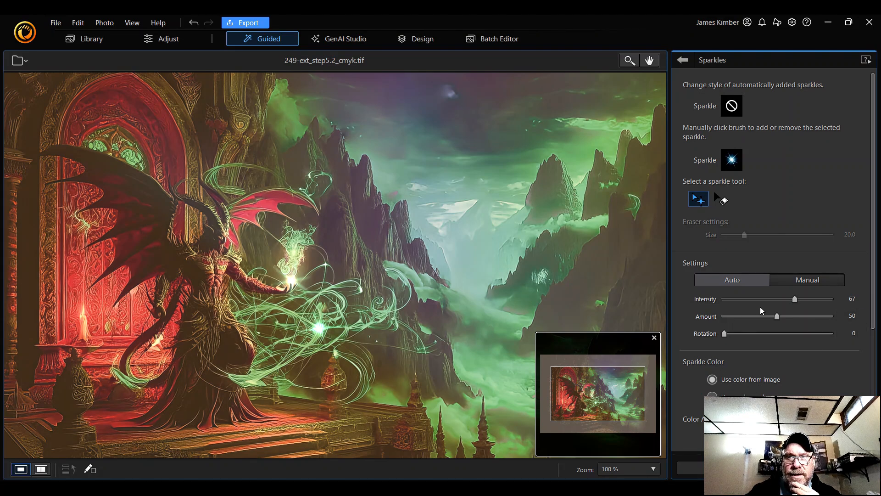
drag(777, 316, 796, 316)
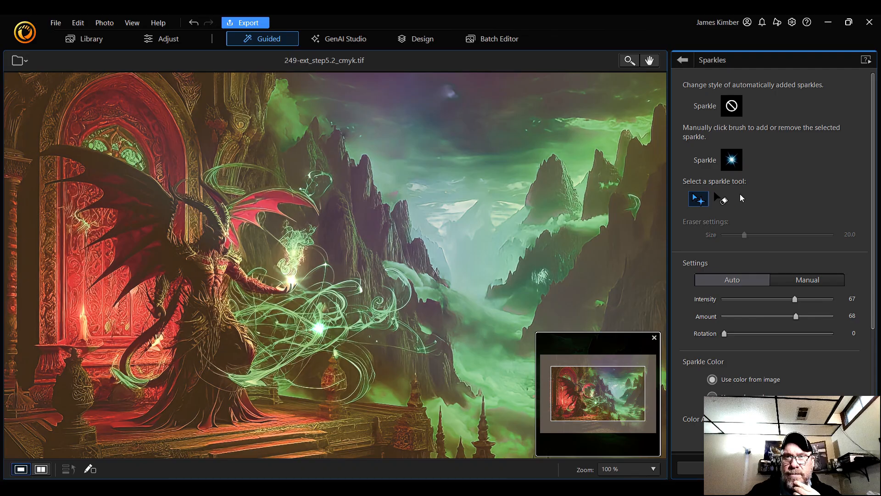
Choose the pale blue thin-rayed star as the manual sparkle and set the intensity to 100
click(732, 160)
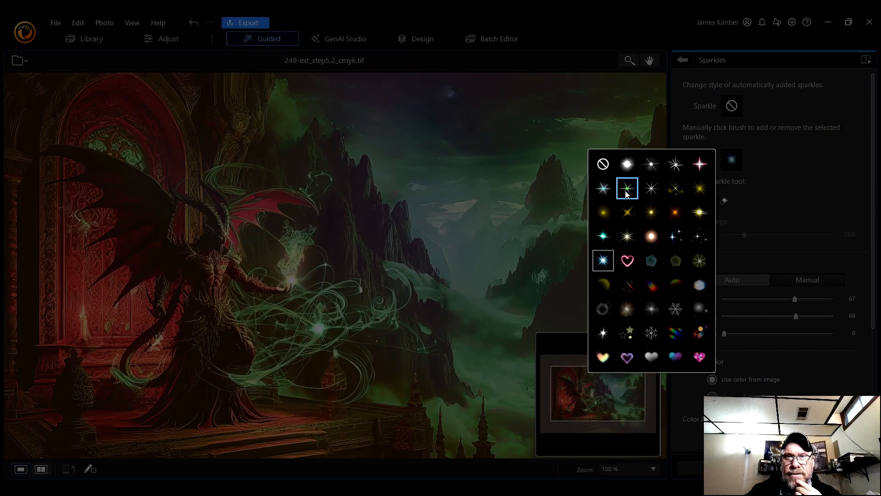
click(610, 193)
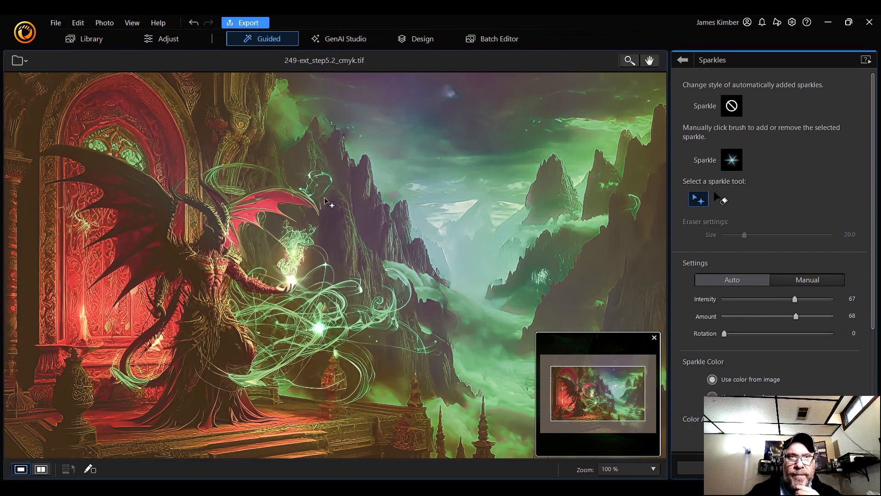
drag(794, 299, 826, 299)
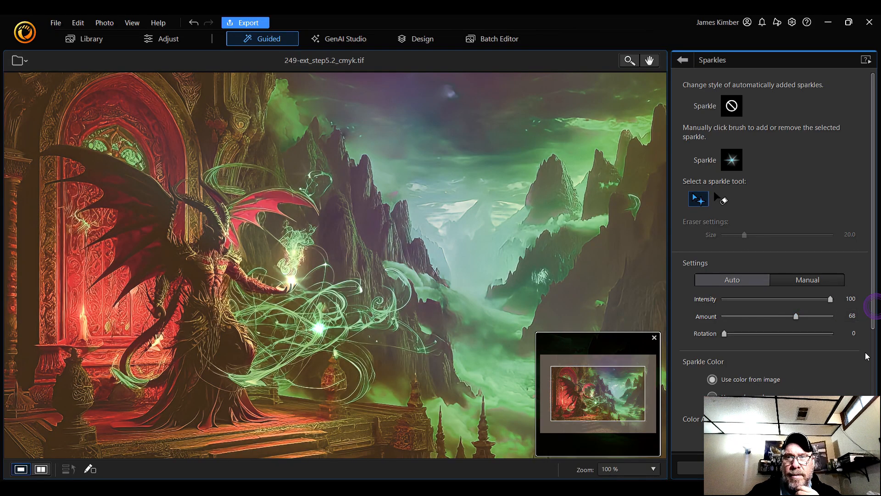
Switch the sparkle color to random and set its saturation to 43
click(712, 395)
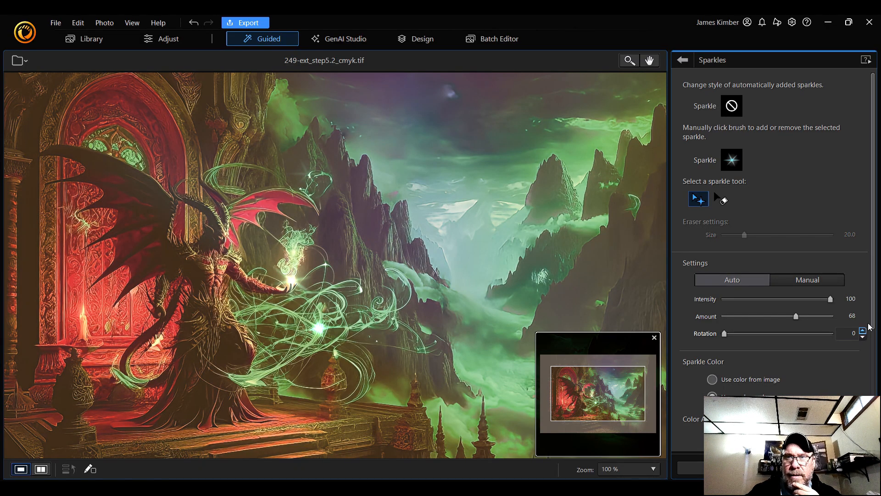
drag(872, 324, 876, 385)
scroll(846, 382, down, 2)
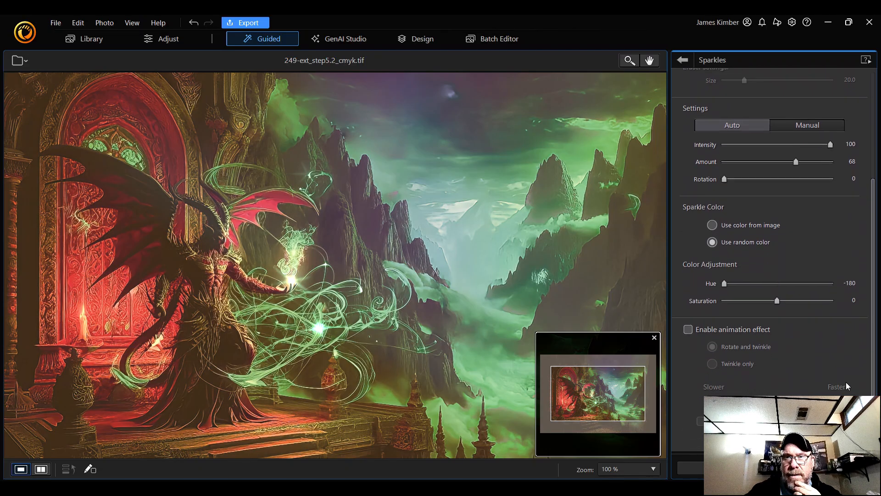
drag(777, 297, 789, 299)
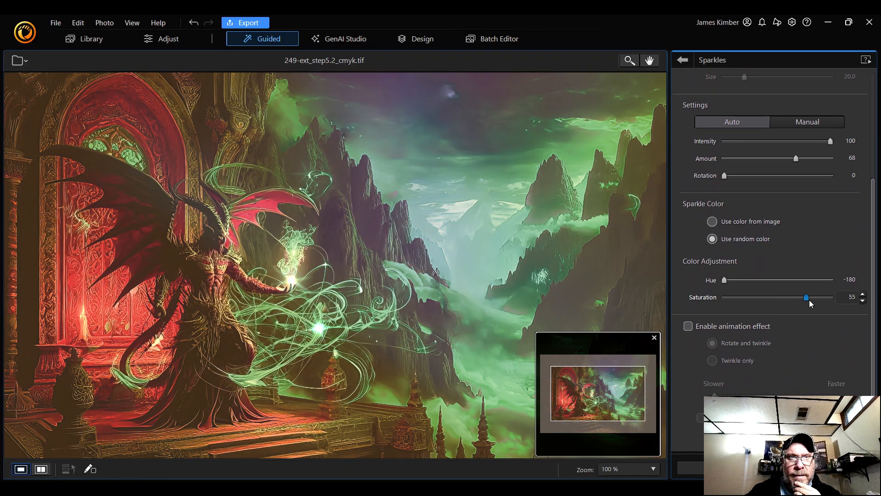
drag(724, 297, 801, 308)
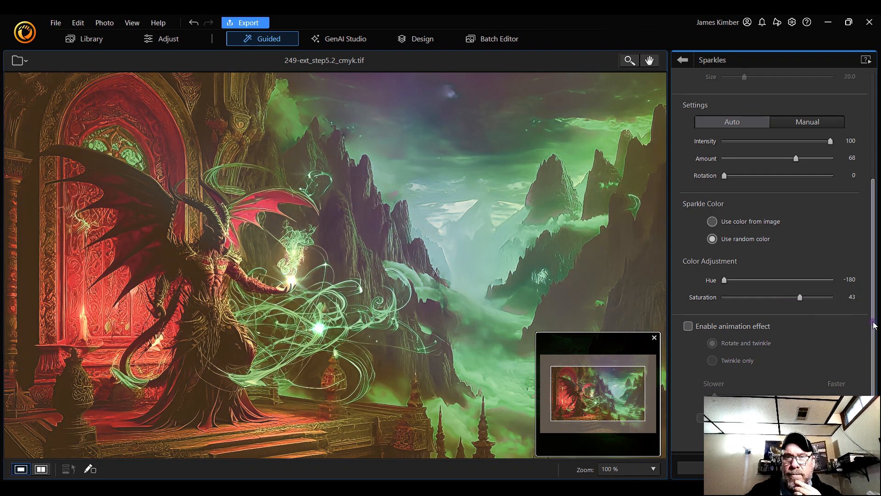
Set the sparkle amount to 72 and the rotation to 27, and leave the Sparkles effect
scroll(860, 303, up, 3)
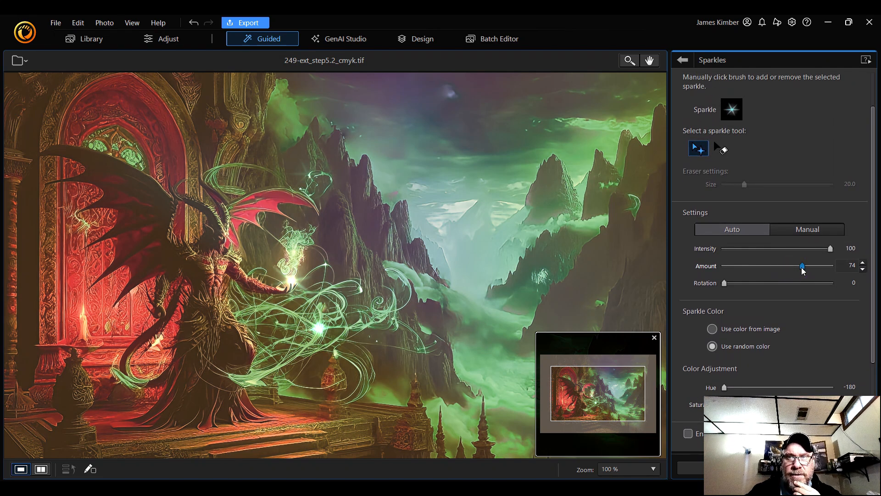
mouse_move(801, 269)
mouse_down()
mouse_move(812, 270)
mouse_move(801, 270)
mouse_up()
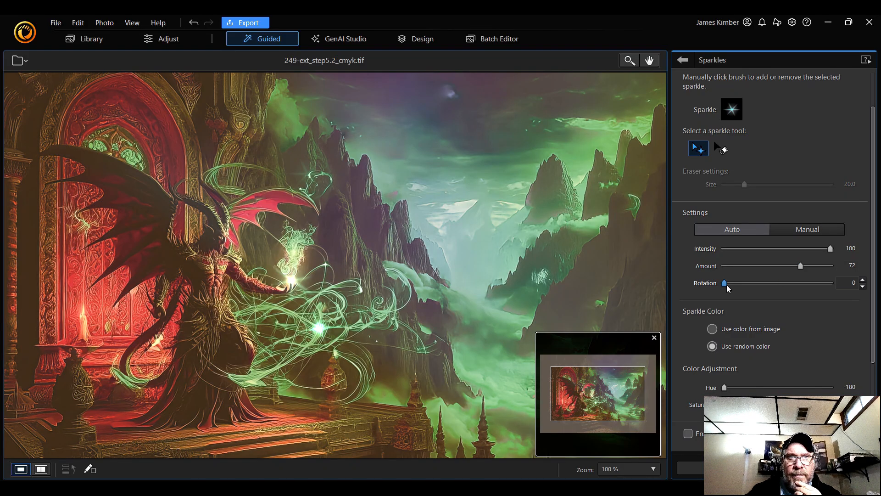
drag(726, 286, 734, 287)
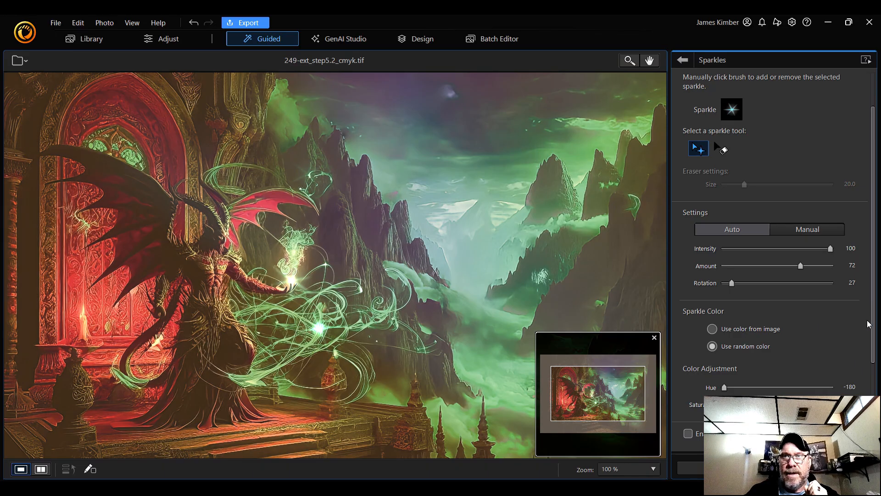
scroll(720, 57, up, 2)
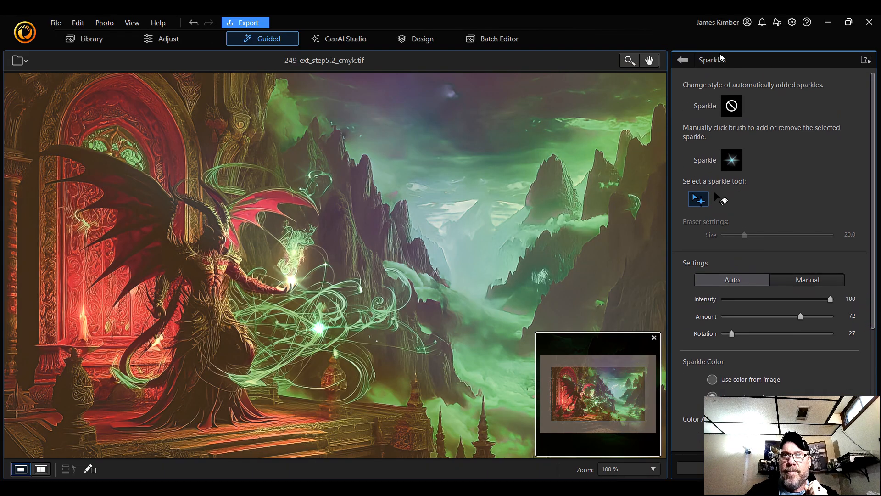
click(681, 60)
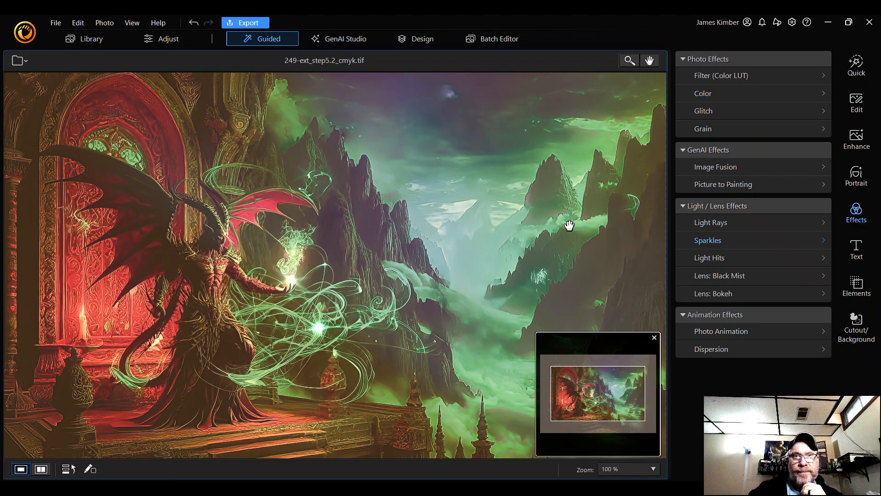
Apply template 08 of the Light Hits effect to the image
click(758, 256)
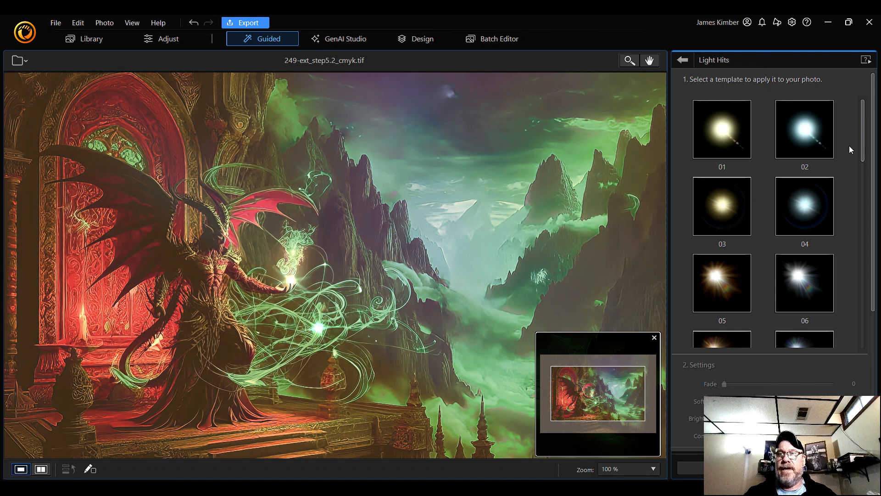
scroll(851, 150, down, 3)
scroll(851, 150, down, 10)
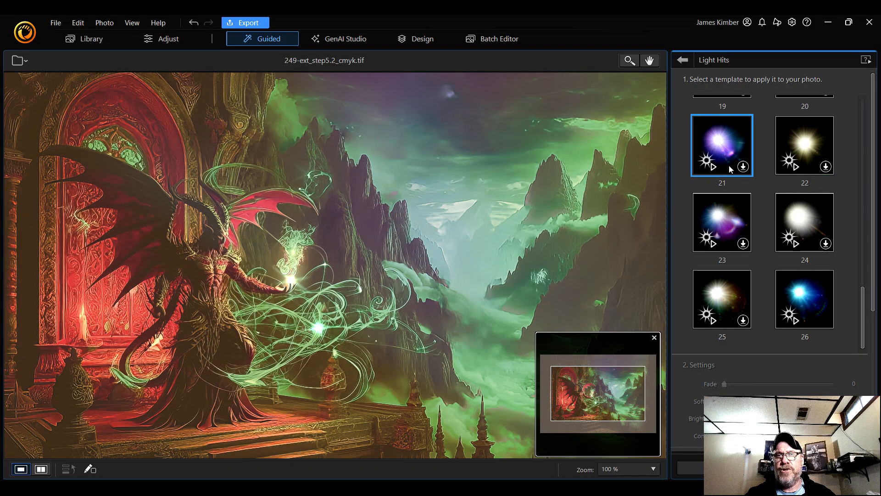
scroll(849, 255, up, 3)
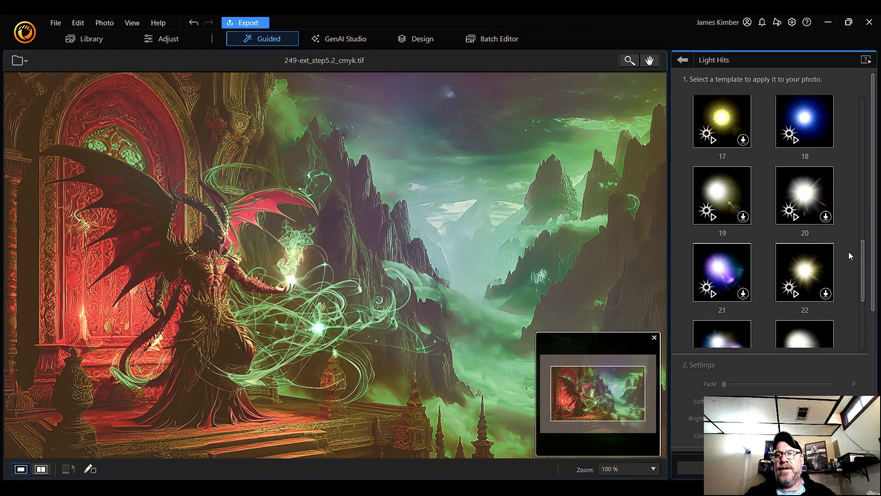
scroll(849, 250, up, 5)
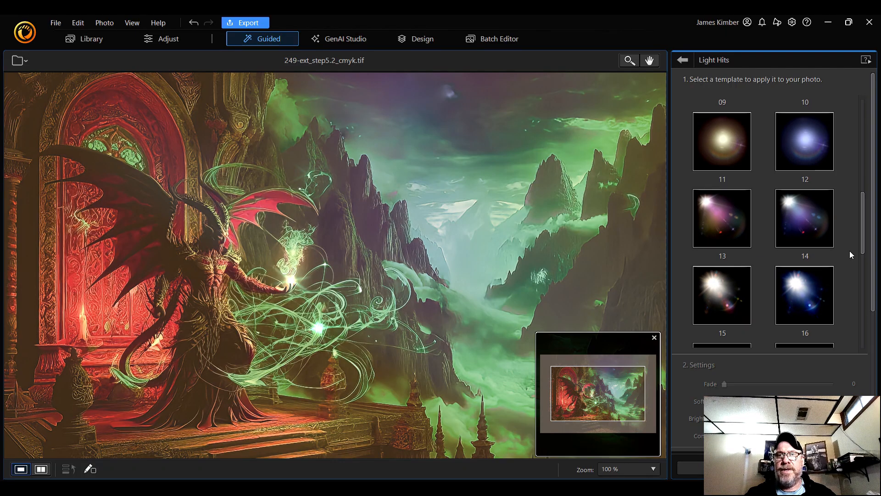
scroll(849, 250, up, 3)
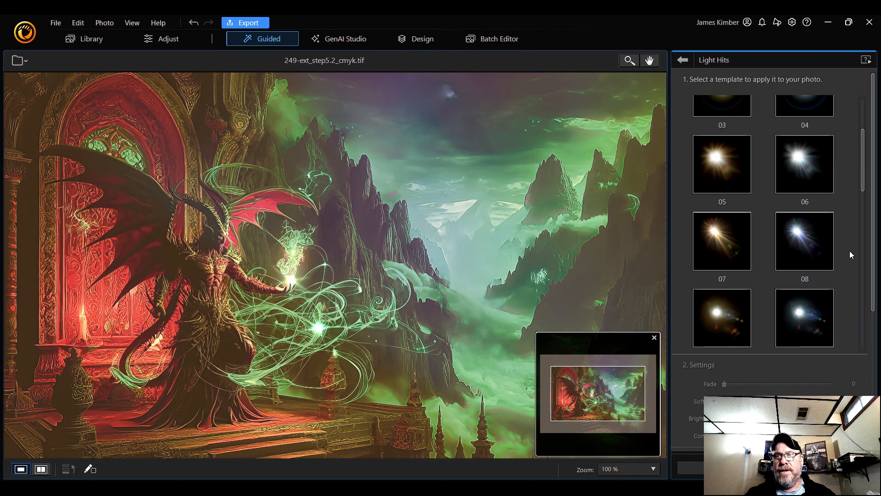
scroll(849, 250, down, 1)
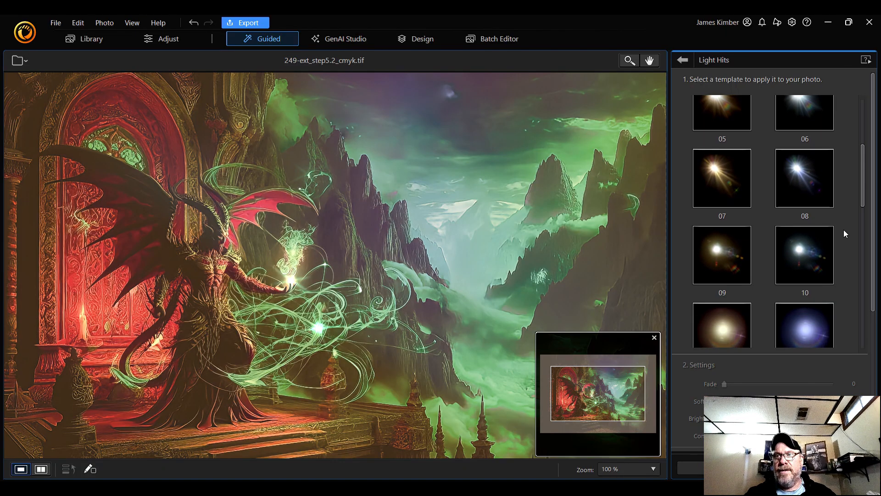
click(811, 180)
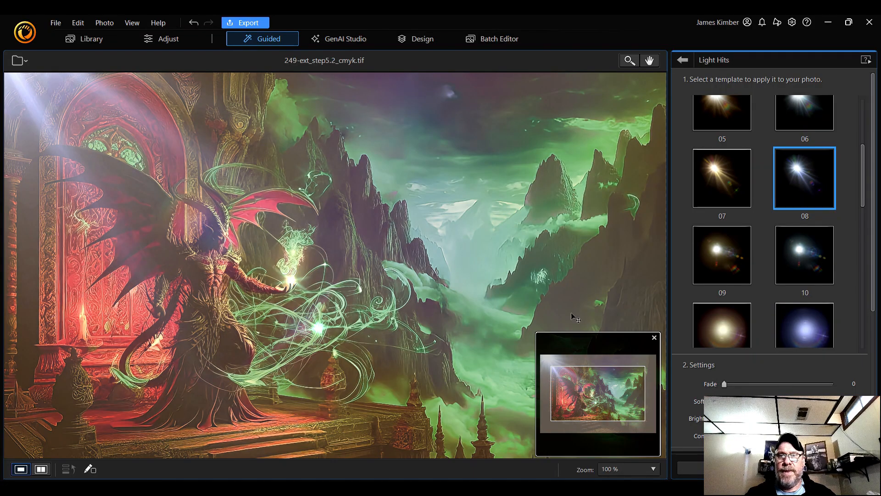
click(645, 469)
click(612, 273)
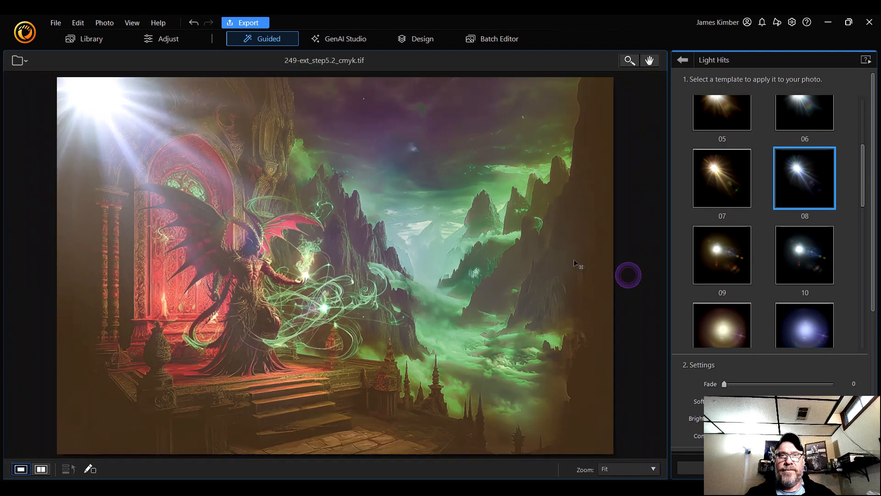
Move the light hit to the upper edge of the image, slightly right of its horizontal centre
drag(95, 91, 312, 101)
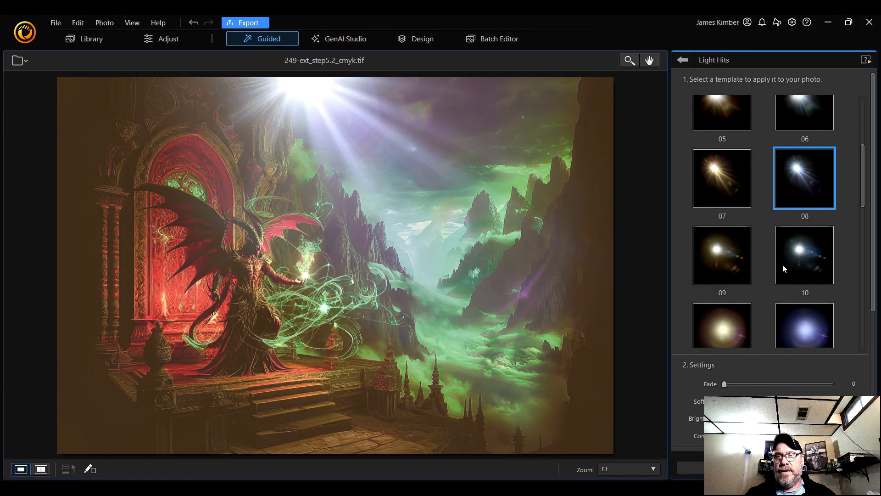
drag(864, 189, 871, 333)
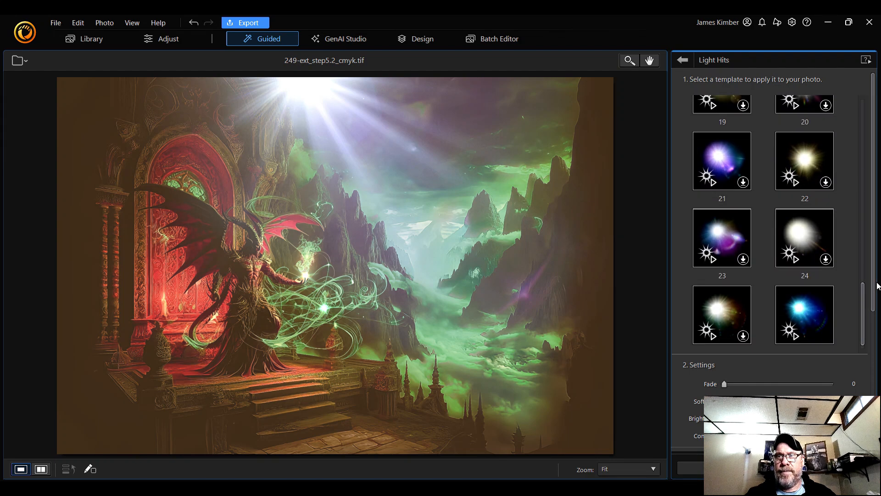
drag(873, 287, 876, 428)
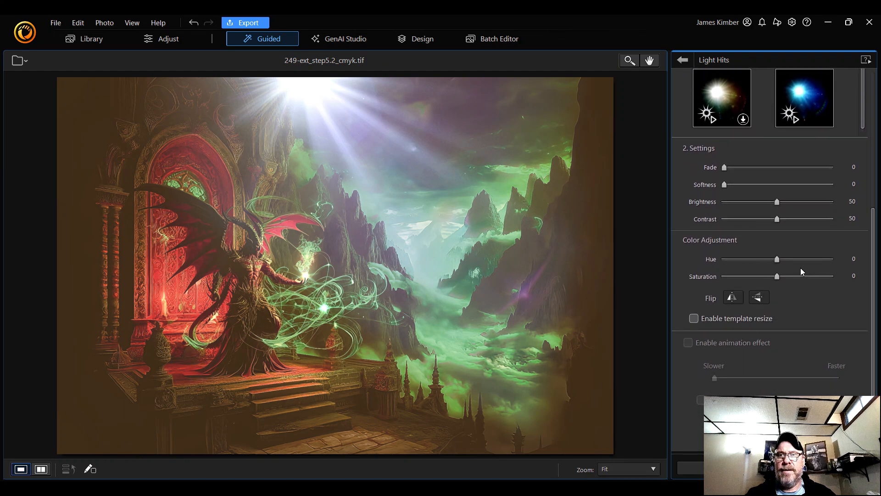
click(308, 88)
drag(323, 95, 351, 84)
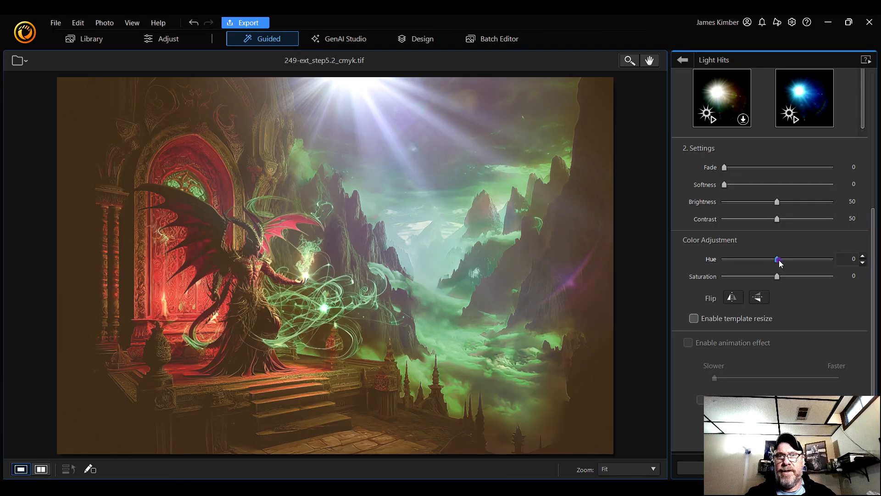
Set the light hit's hue to -76
drag(778, 260, 823, 263)
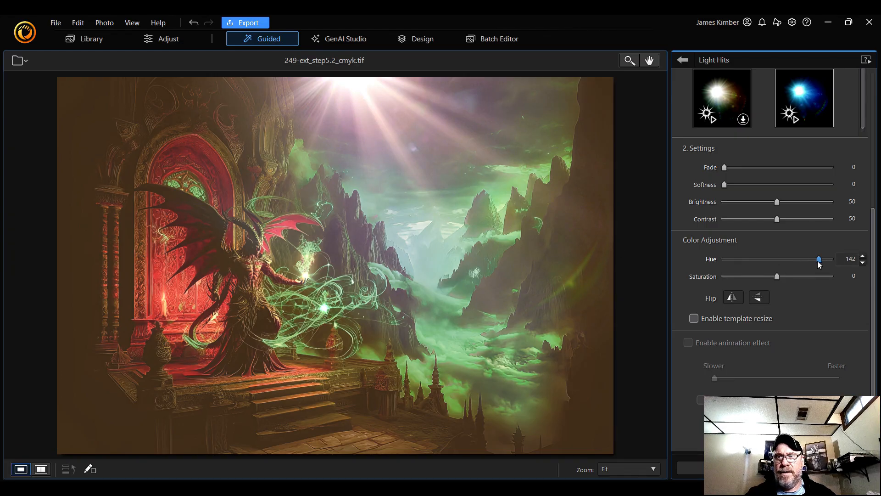
drag(835, 265, 745, 259)
drag(728, 258, 779, 278)
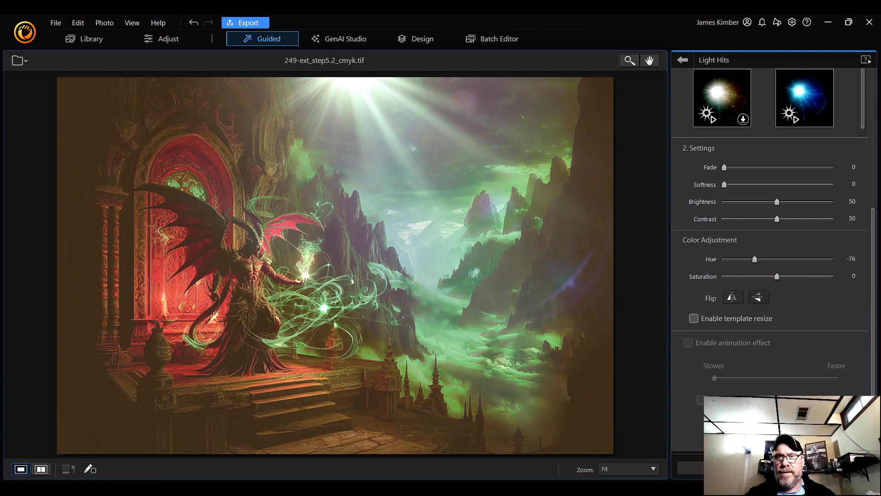
Set the light hit's softness to 96 and its fade to 65
scroll(875, 321, up, 2)
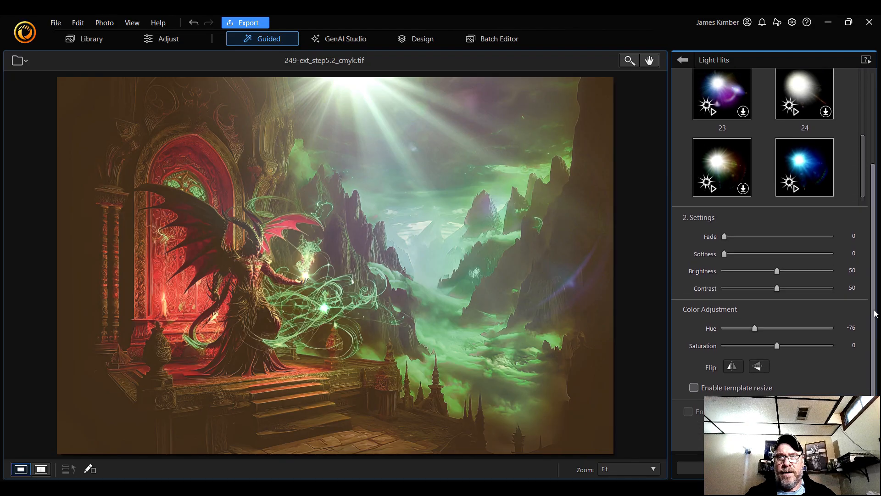
scroll(874, 303, up, 1)
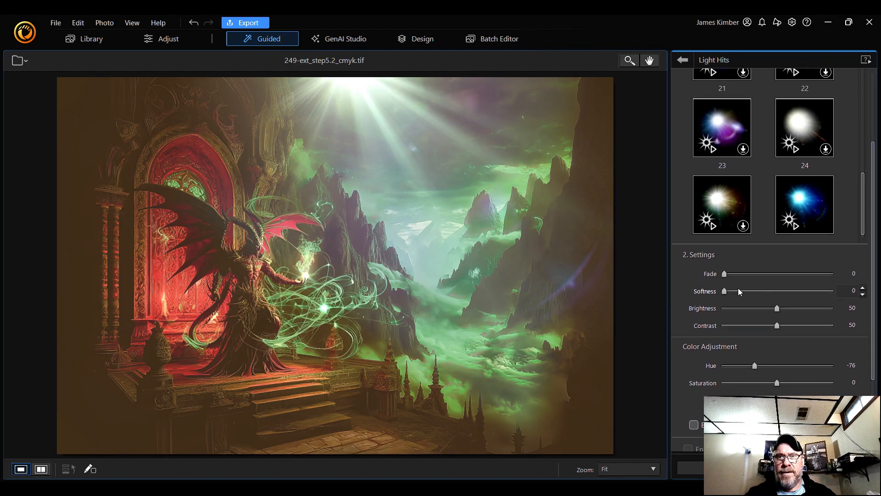
drag(733, 290, 825, 293)
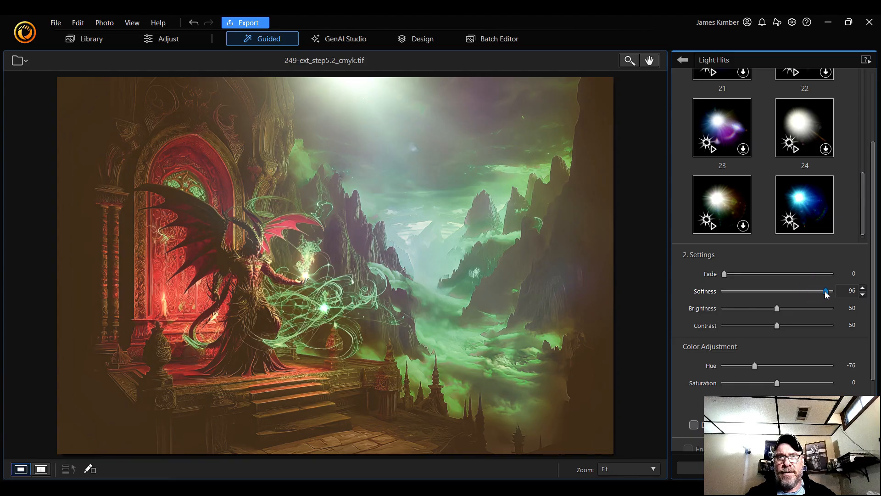
drag(728, 273, 789, 279)
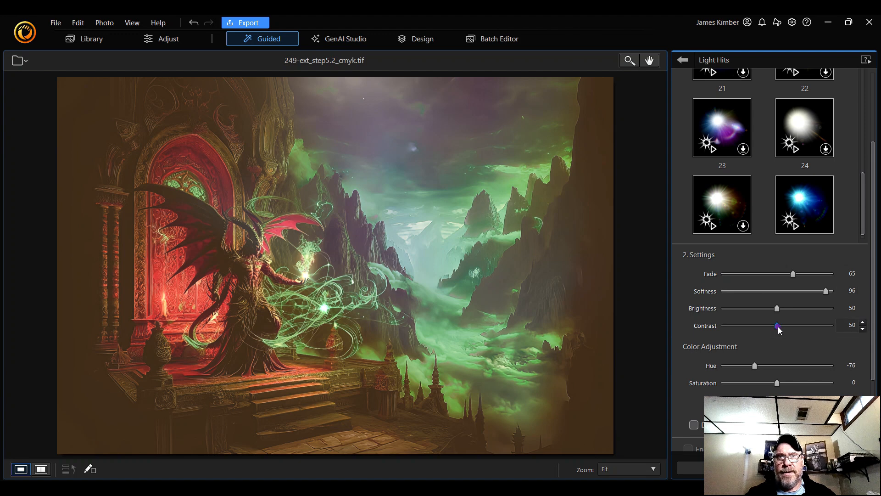
Set the light hit's contrast to 0, brightness to 50, softness to 49 and fade to 77
drag(777, 325, 718, 329)
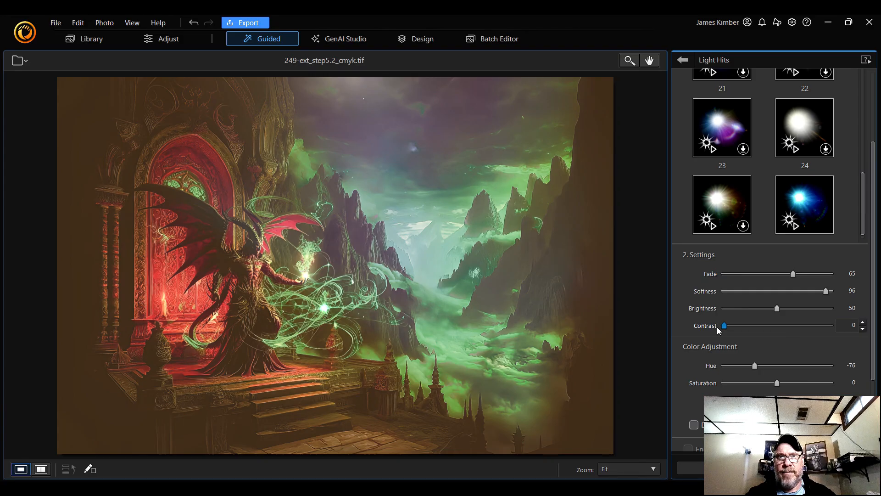
mouse_move(777, 309)
mouse_down()
mouse_move(807, 314)
mouse_move(773, 316)
mouse_up()
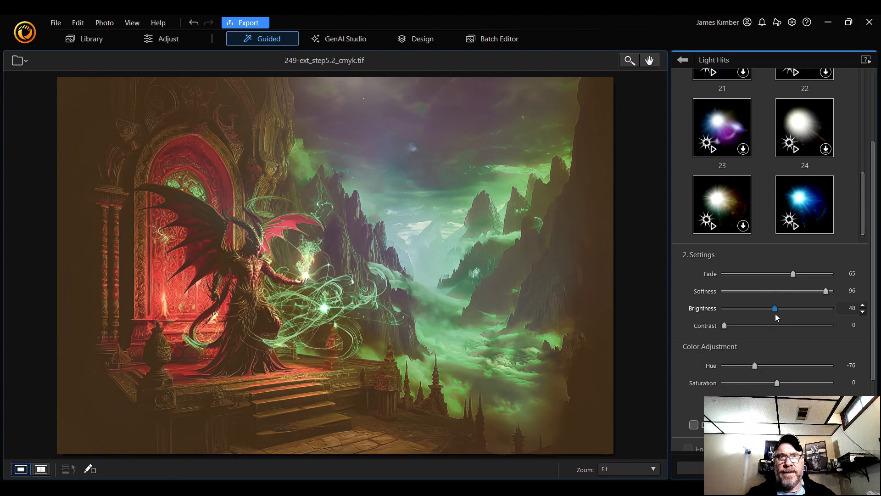
drag(775, 314, 783, 316)
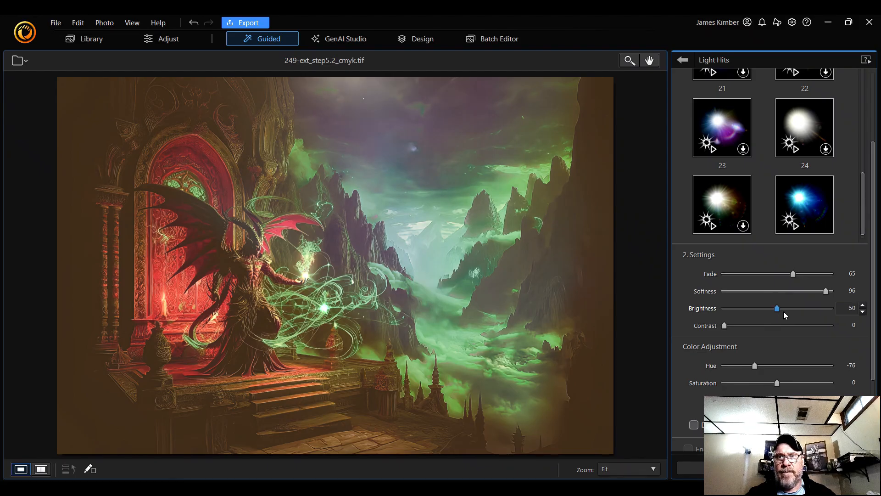
drag(825, 291, 778, 302)
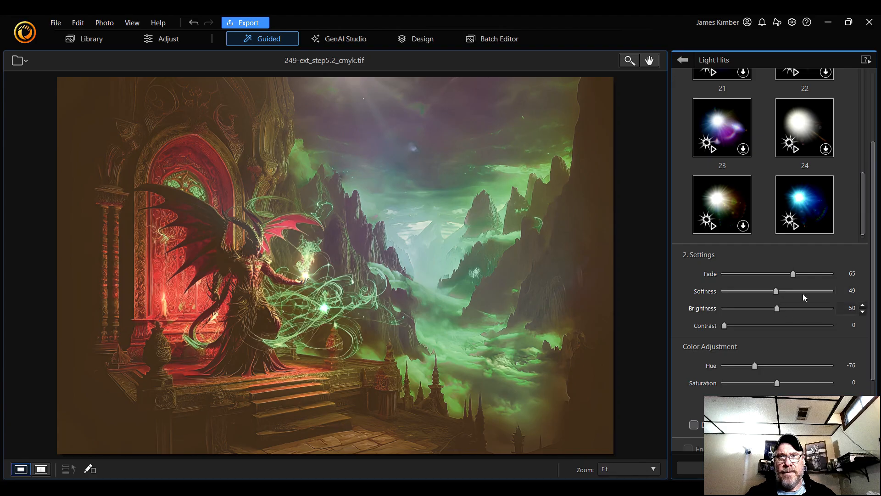
drag(792, 273, 806, 275)
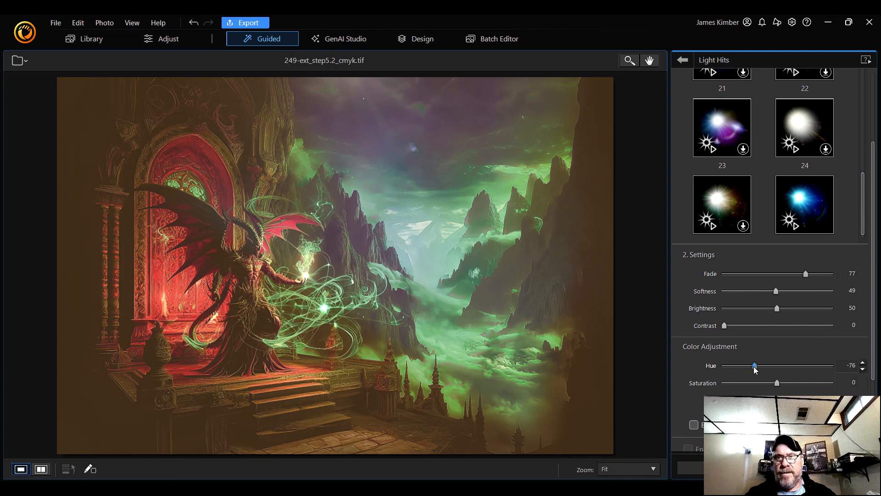
Set the light hit's hue to 84 and saturation to 66, and leave the Light Hits effect
drag(754, 366, 812, 388)
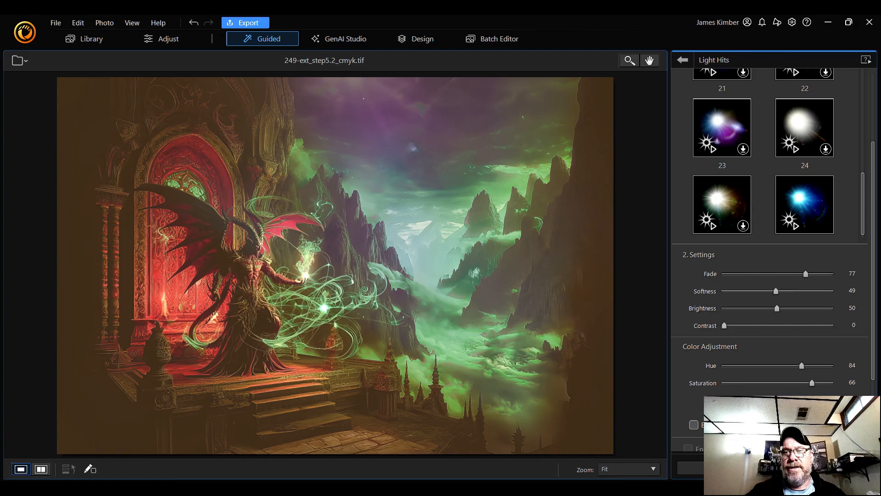
scroll(834, 121, up, 2)
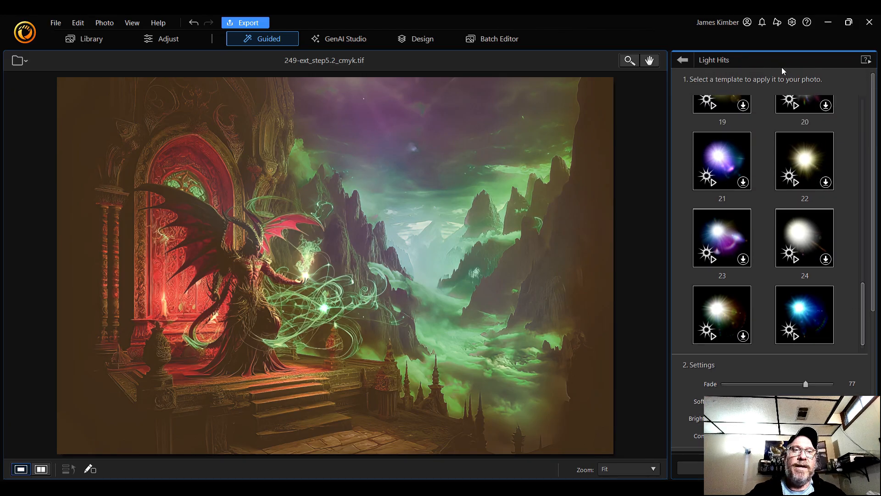
click(683, 60)
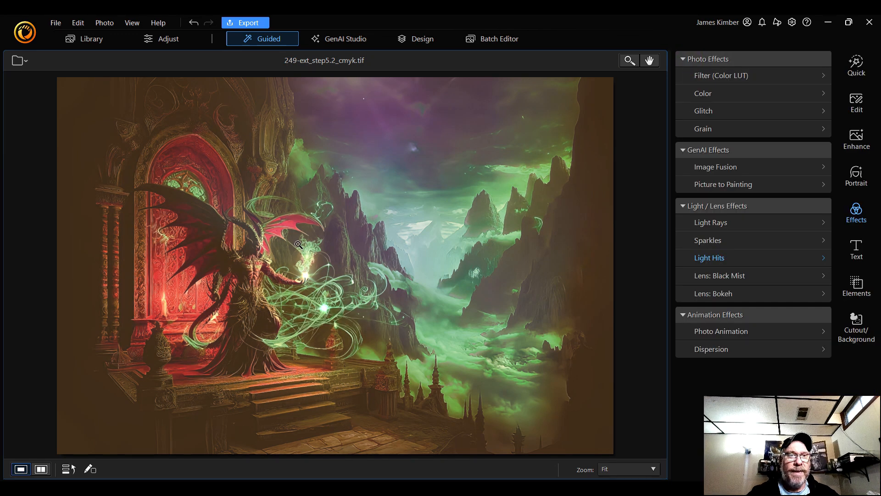
Add Light Hits template 12 to the image and move its glow into the lower-left corner of the picture
click(744, 259)
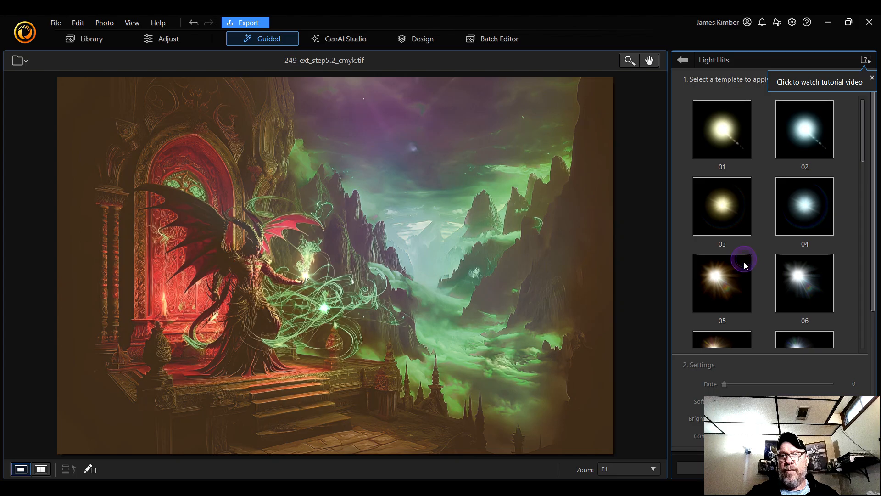
scroll(769, 254, down, 4)
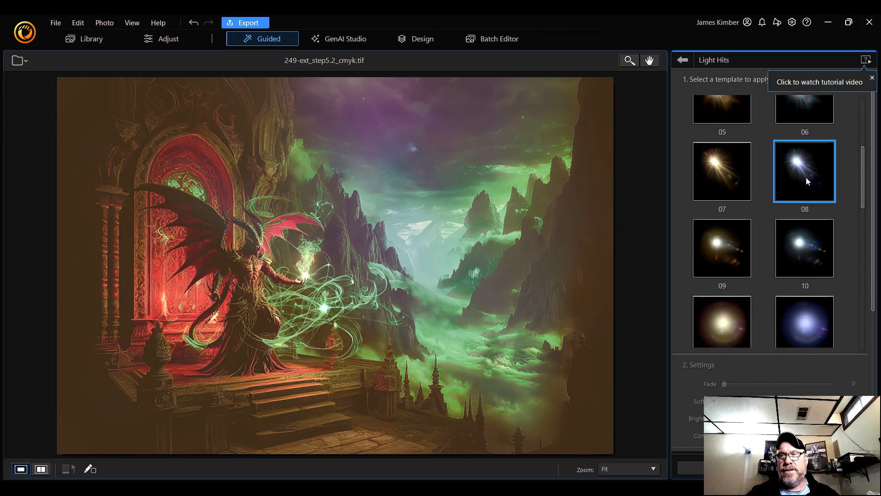
scroll(812, 298, down, 3)
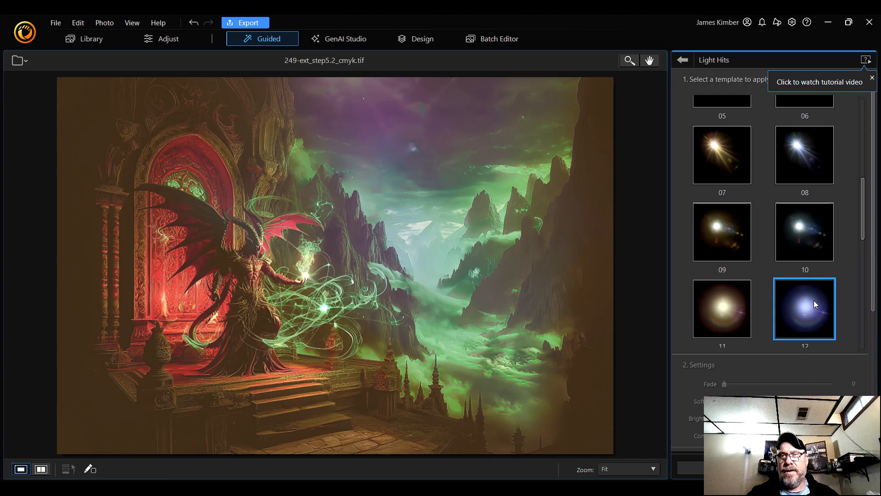
click(807, 206)
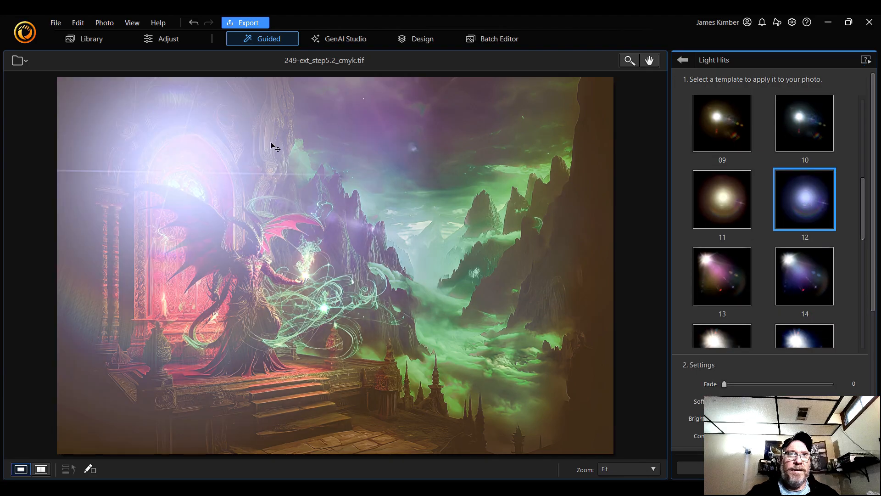
drag(175, 175, 82, 442)
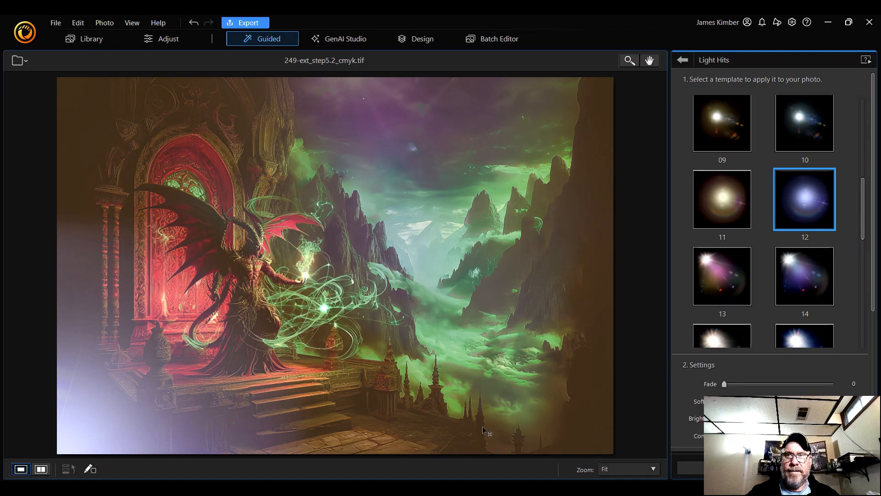
Set the corner glow's hue to 115, softness to 98 and fade to 70
drag(874, 250, 875, 369)
drag(778, 296, 813, 299)
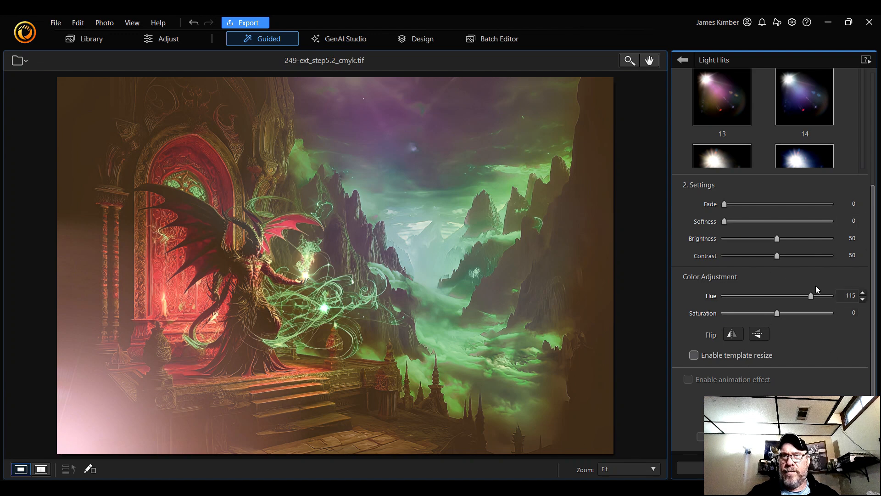
drag(724, 222, 829, 222)
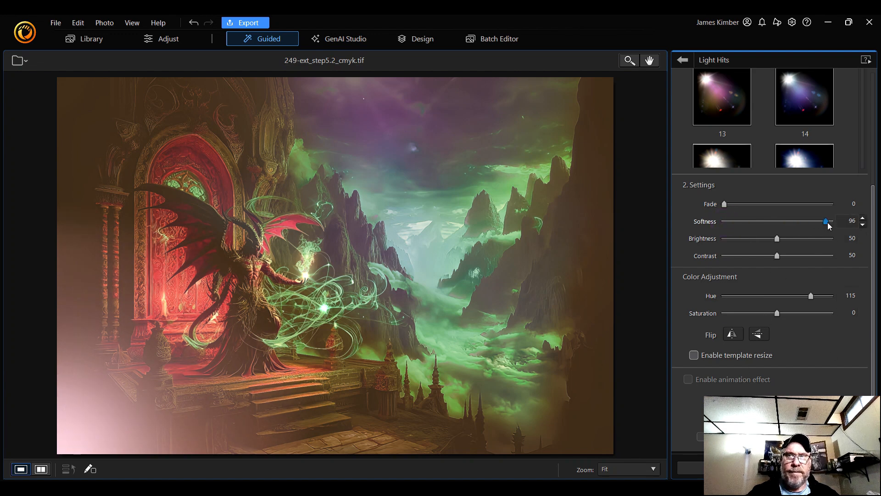
drag(726, 206, 789, 207)
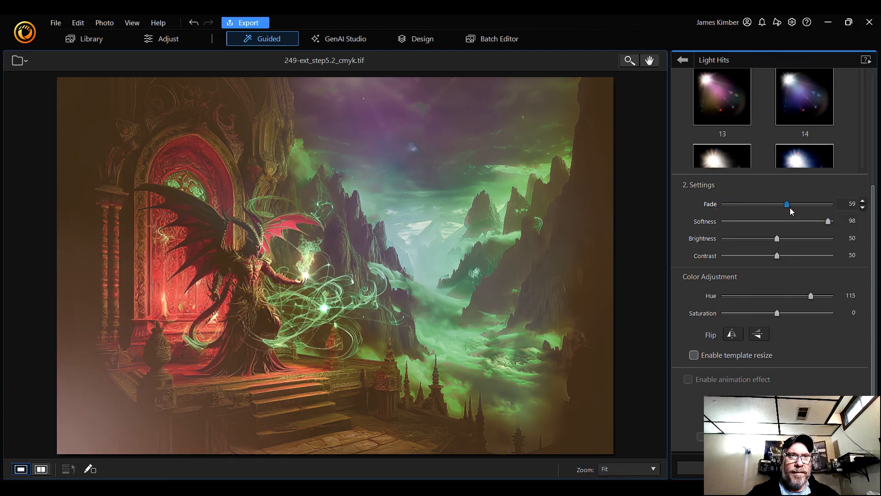
drag(794, 208, 801, 209)
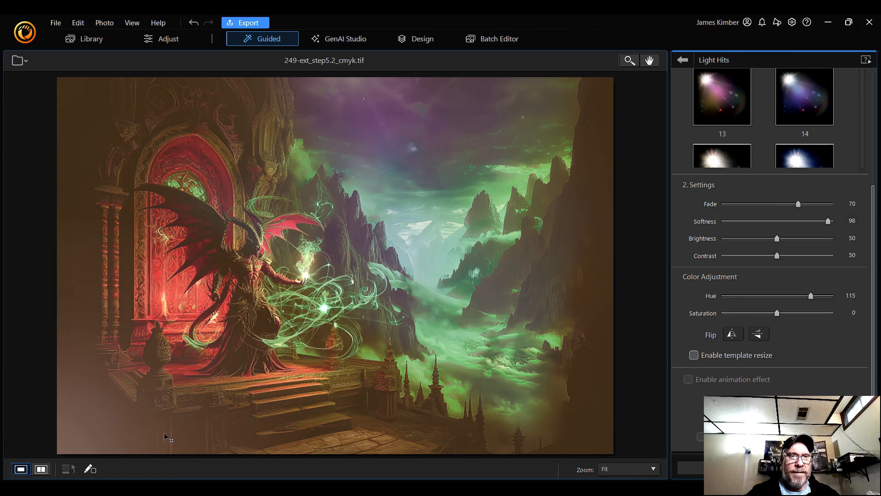
Fine-tune the glow's position in the lower-left corner of the picture and set its fade to 82
mouse_move(71, 439)
mouse_down()
mouse_move(329, 426)
mouse_move(590, 439)
mouse_move(611, 450)
mouse_move(118, 417)
mouse_move(62, 443)
mouse_up()
drag(96, 419, 73, 442)
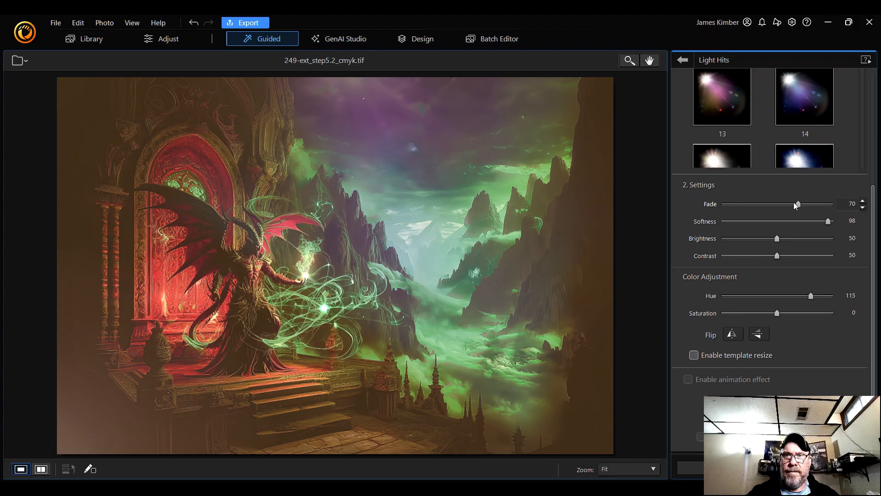
drag(796, 205, 812, 206)
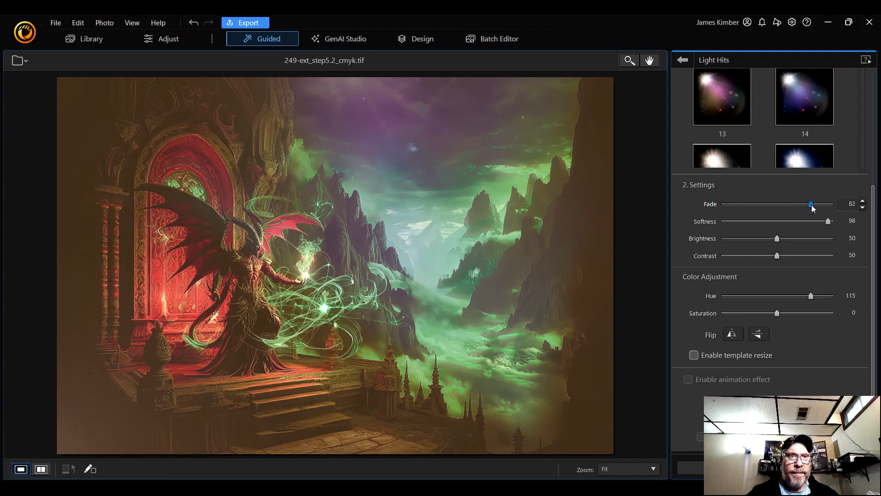
Set the corner glow's softness to 72, brightness to 56 and contrast to 58, and apply the effect
click(827, 222)
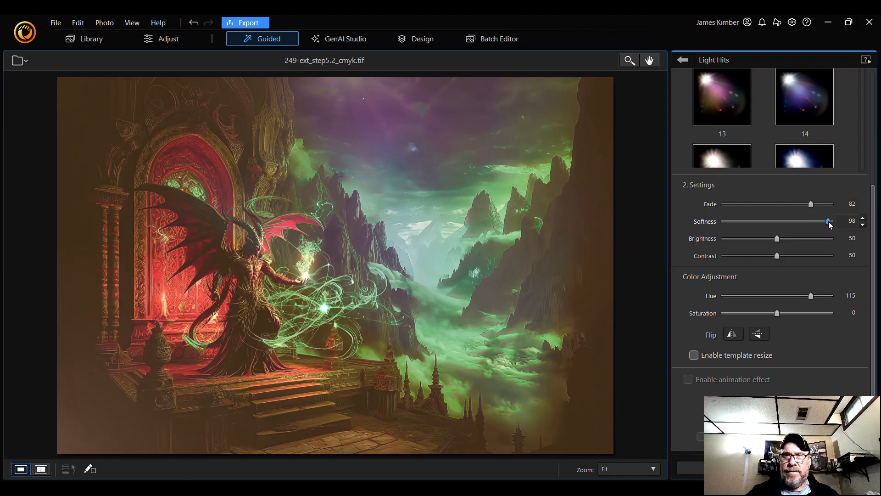
drag(828, 221, 784, 238)
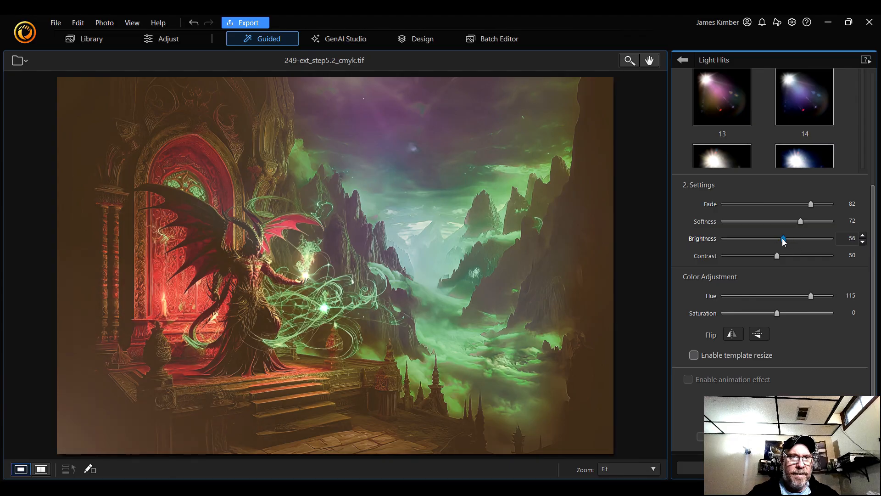
drag(789, 256, 750, 260)
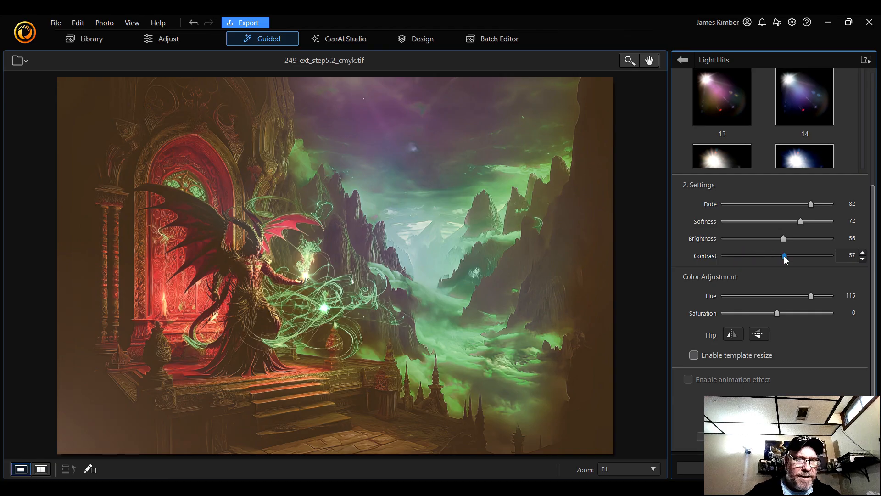
drag(788, 259, 784, 256)
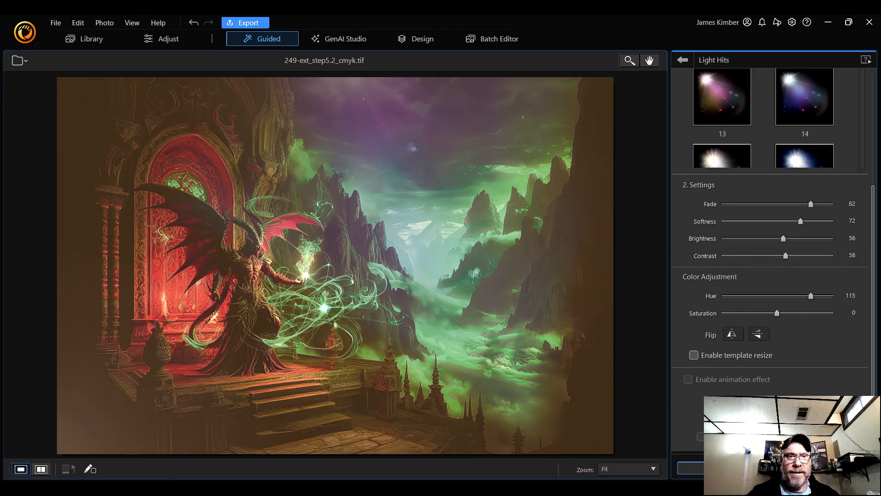
click(692, 467)
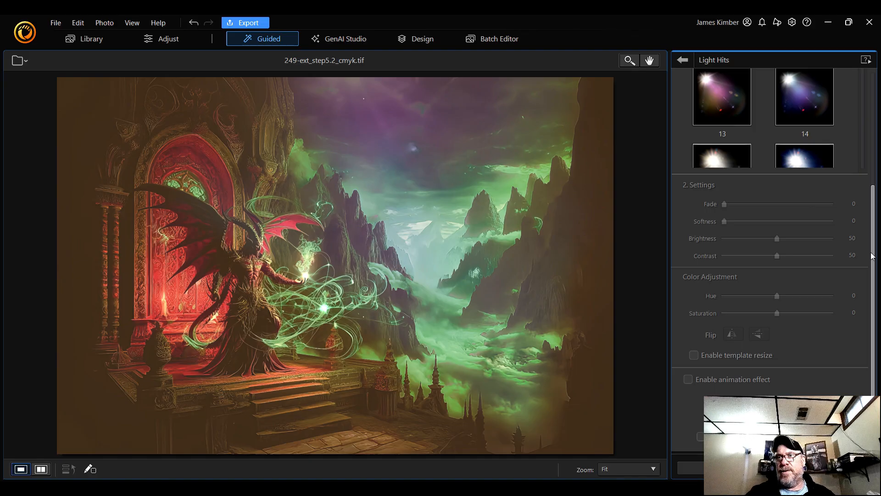
scroll(874, 273, up, 4)
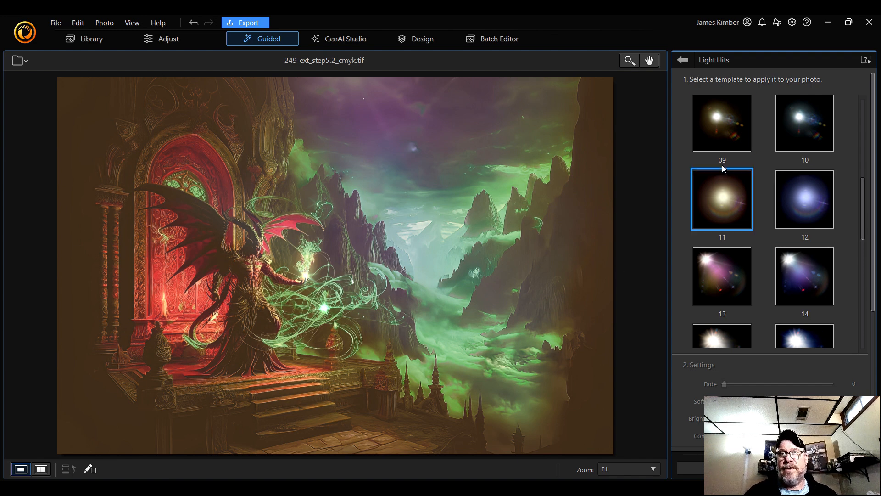
Add the "Logo final no background.png" image from the library's Kaosivity folder as a new photo layer in the design workspace
click(681, 60)
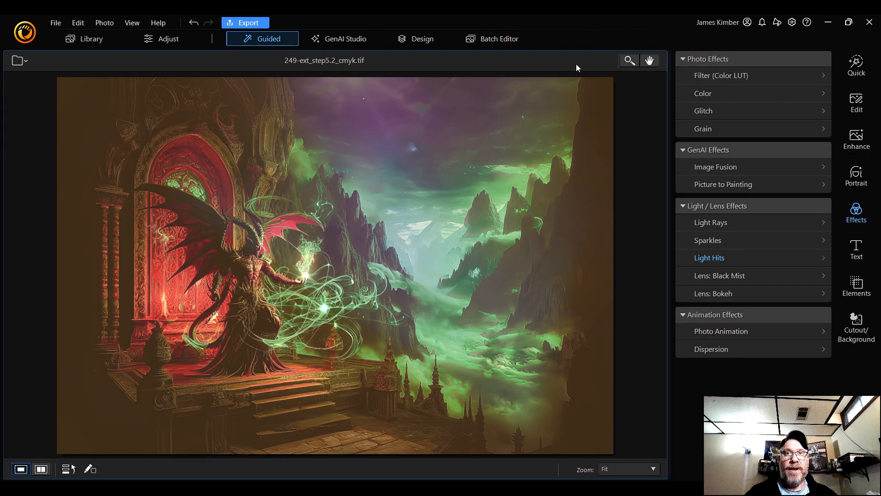
click(417, 41)
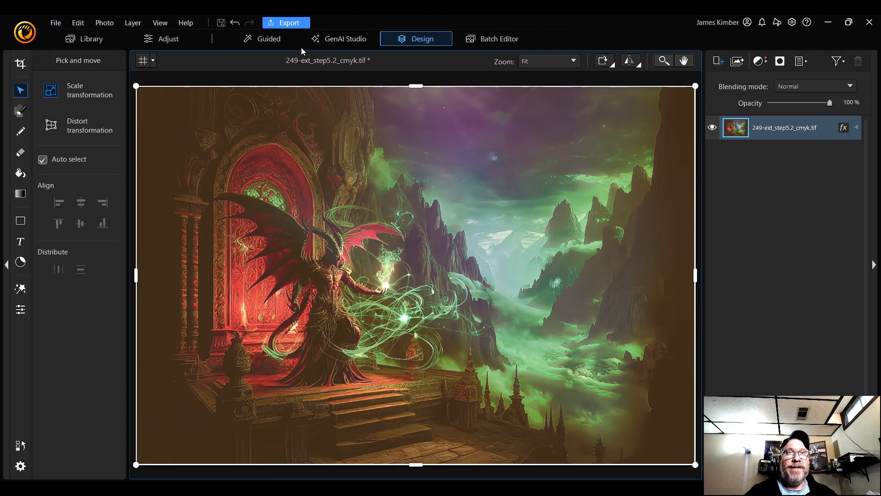
click(133, 23)
mouse_move(170, 49)
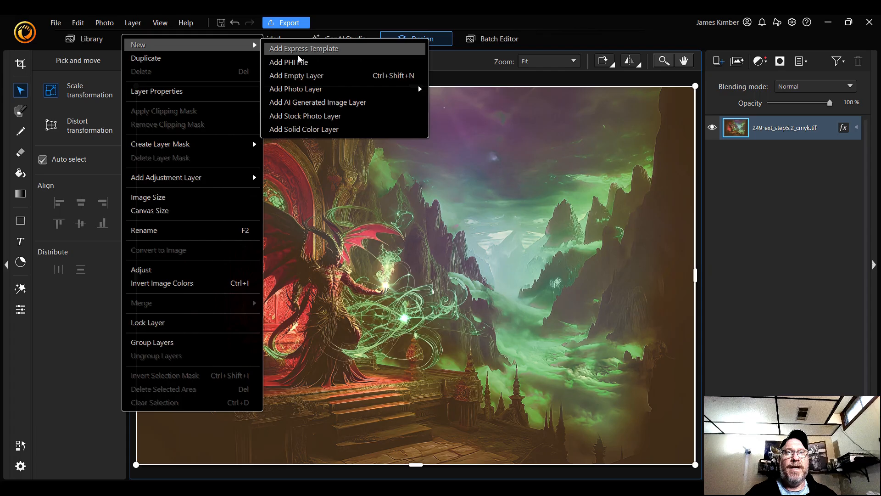
mouse_move(317, 91)
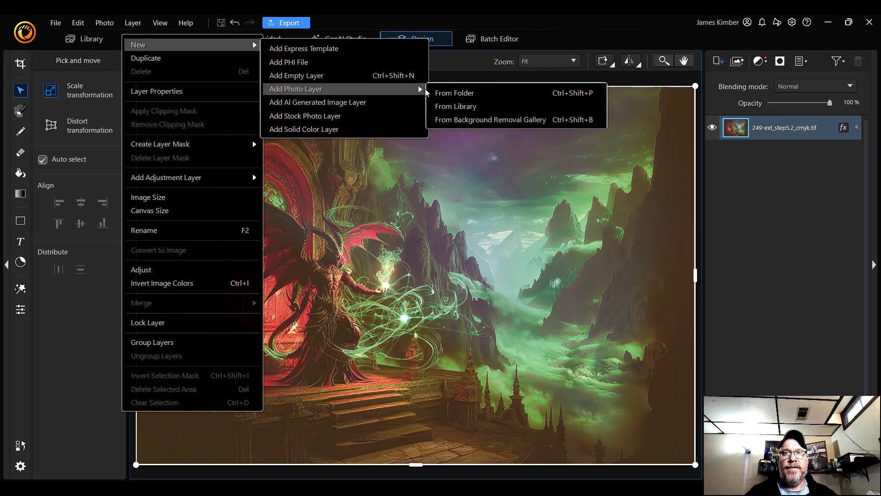
click(472, 106)
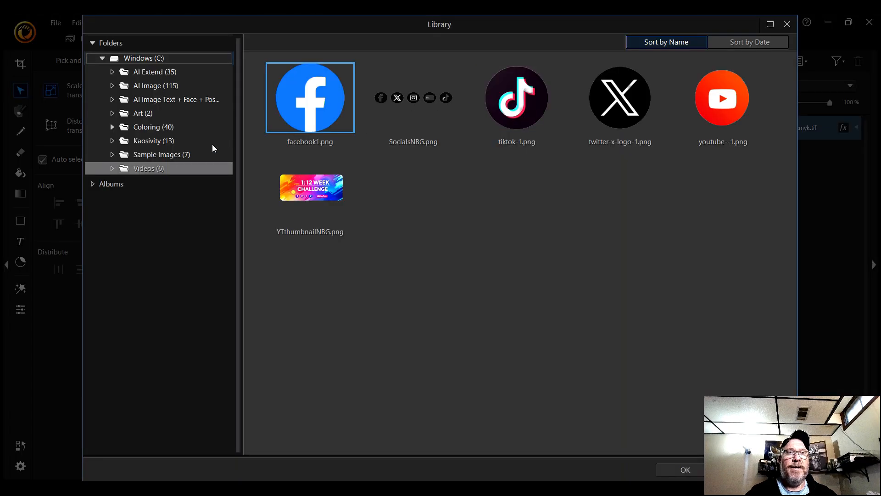
click(160, 144)
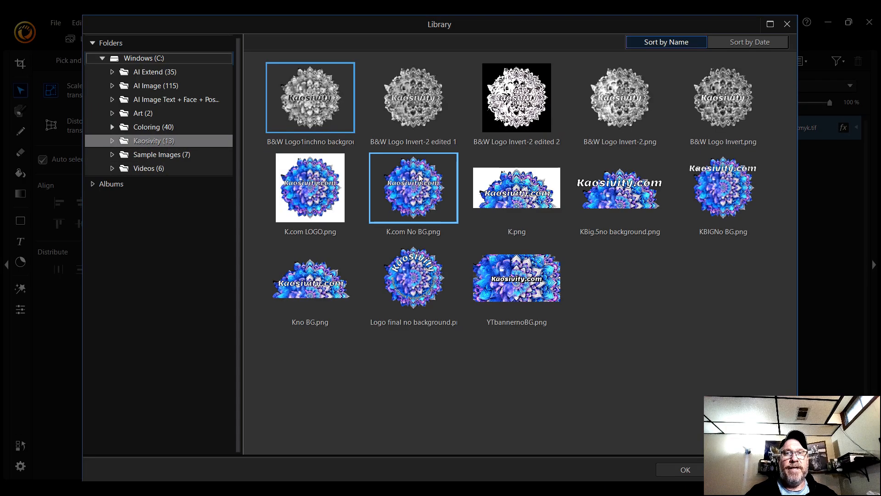
double_click(430, 286)
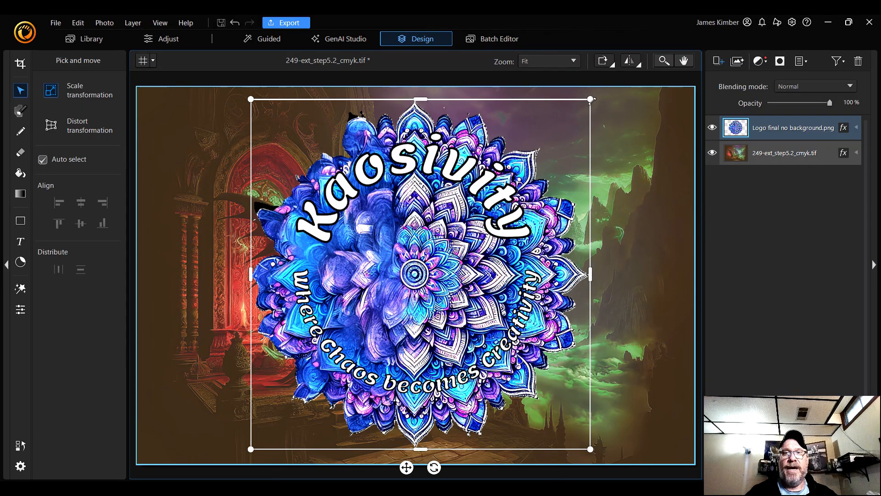
Shrink the logo to a small badge near the picture's lower-left corner and merge all layers
drag(592, 99, 229, 425)
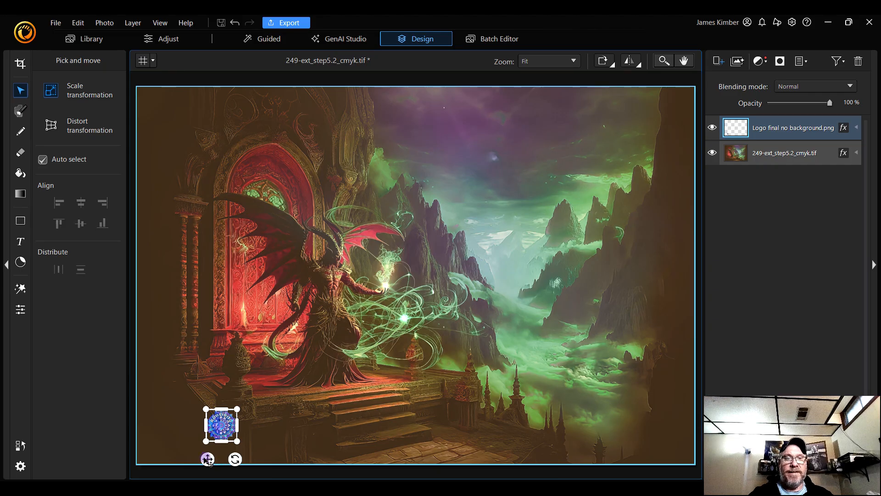
mouse_move(205, 458)
mouse_down()
mouse_move(213, 468)
mouse_move(207, 454)
mouse_up()
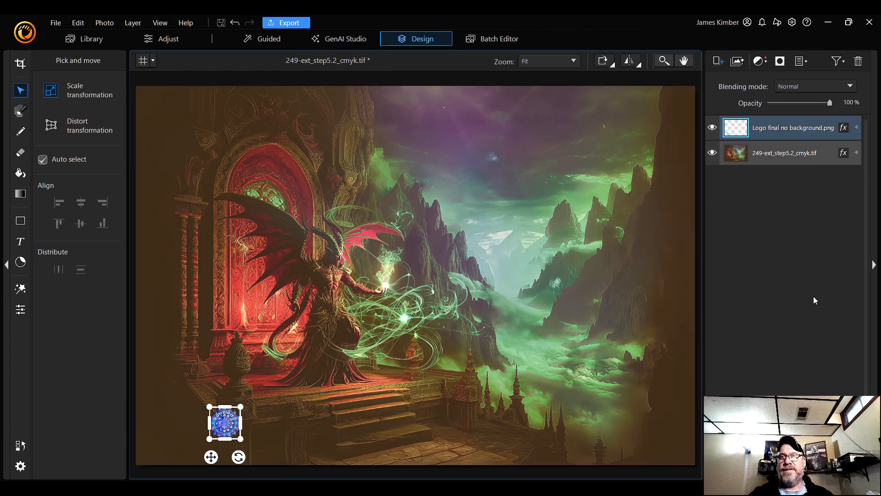
click(132, 23)
mouse_move(174, 181)
mouse_move(174, 302)
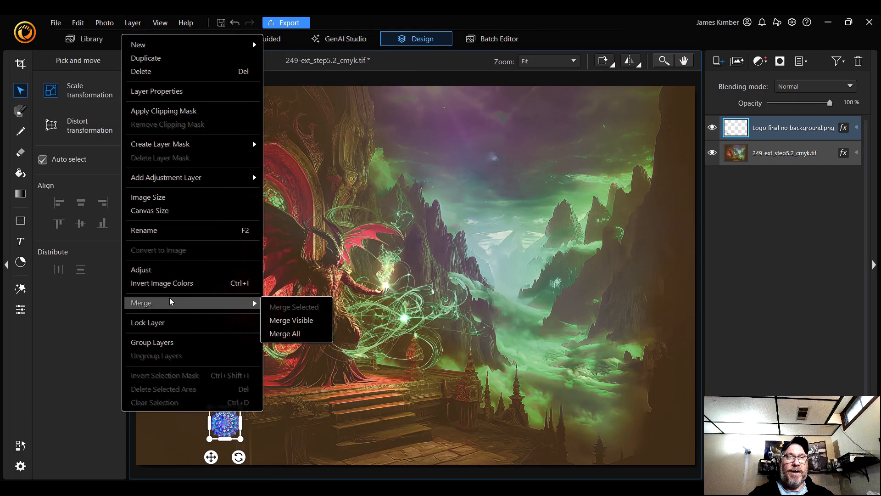
click(299, 334)
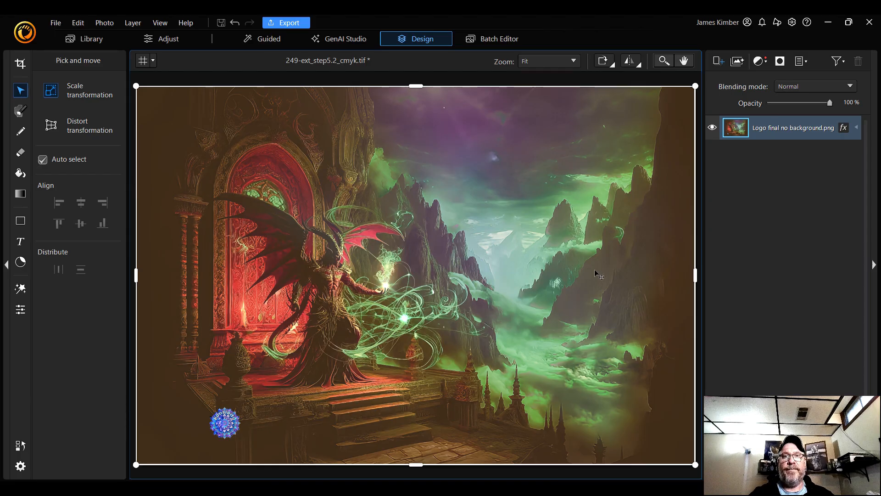
Export the merged picture as a PNG named 249-ext_step6 to the Extended images folder, keeping the original resolution
click(57, 24)
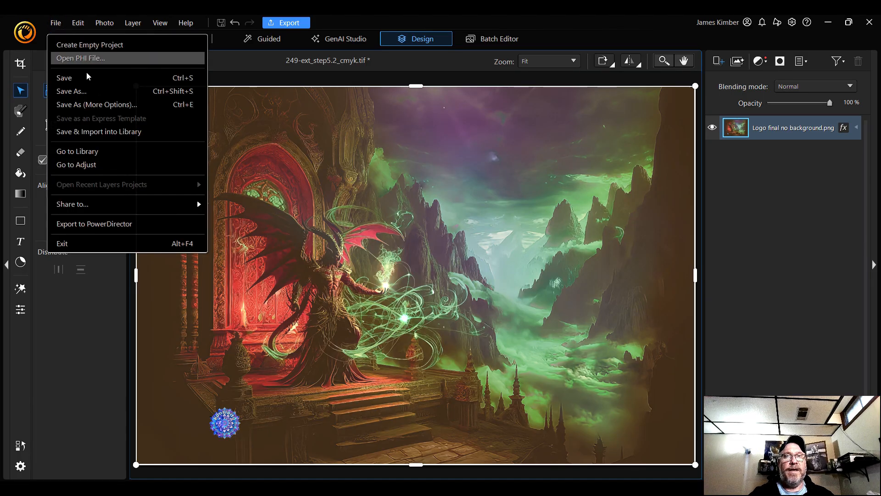
click(99, 105)
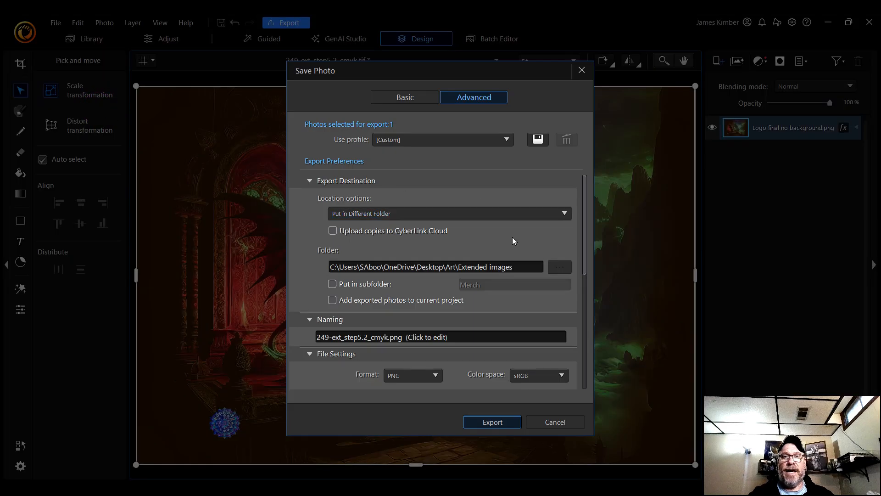
click(393, 337)
drag(394, 337, 360, 337)
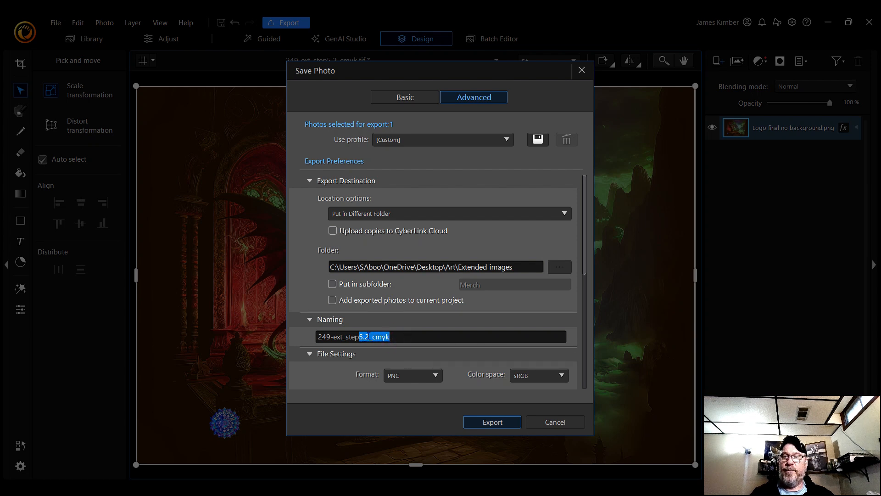
text(6)
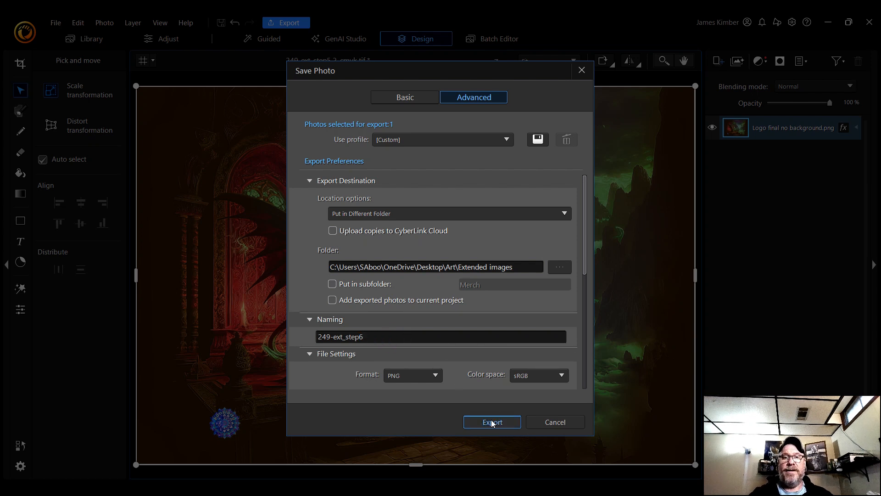
scroll(462, 357, down, 5)
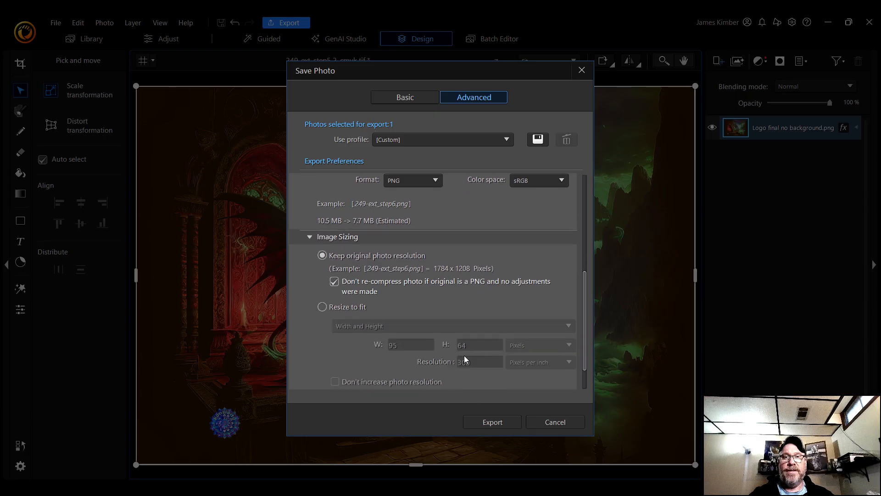
scroll(464, 356, down, 3)
click(504, 423)
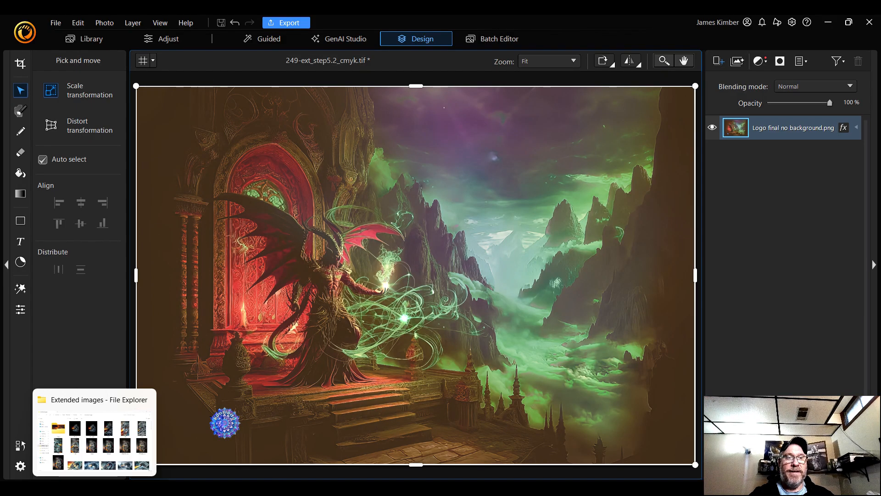
Switch to File Explorer and open the original 249 image from the Extended images folder in a maximized viewer
click(94, 489)
scroll(455, 344, down, 6)
scroll(455, 344, down, 15)
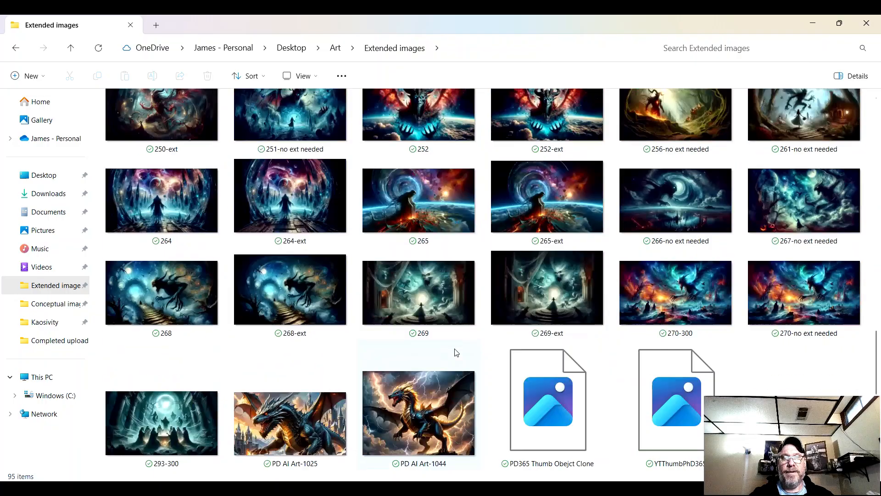
scroll(455, 352, up, 20)
scroll(456, 351, down, 8)
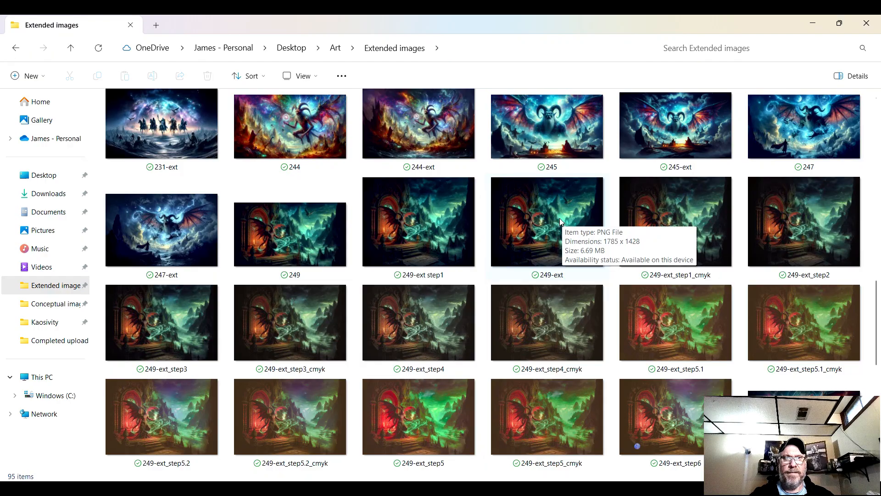
double_click(305, 243)
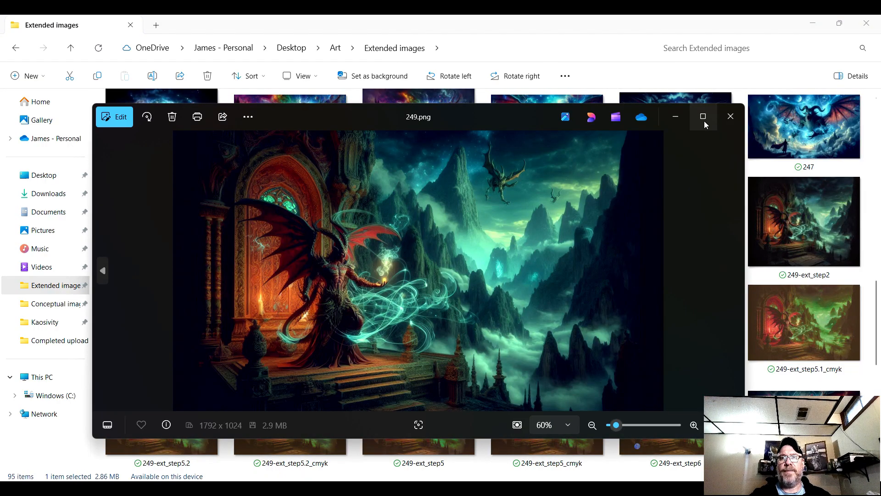
click(703, 117)
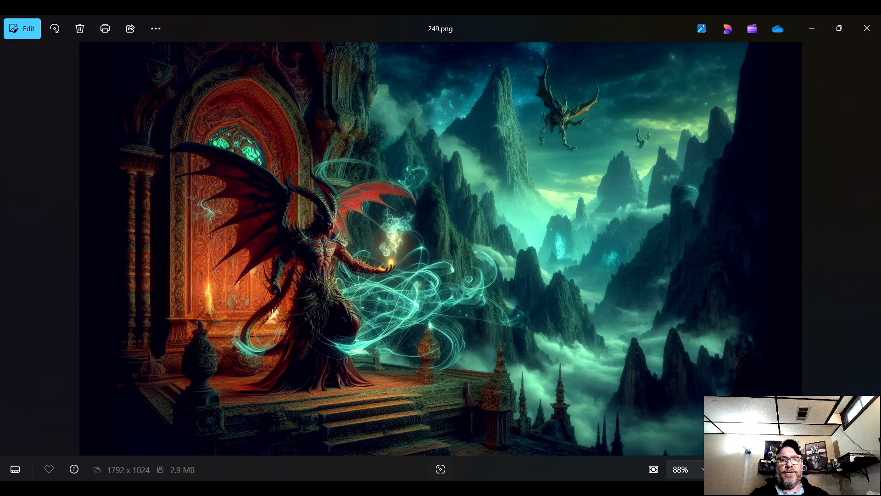
Switch between the original 249.png and the edited picture in PhotoDirector to compare colours, lighting and details
mouse_move(347, 488)
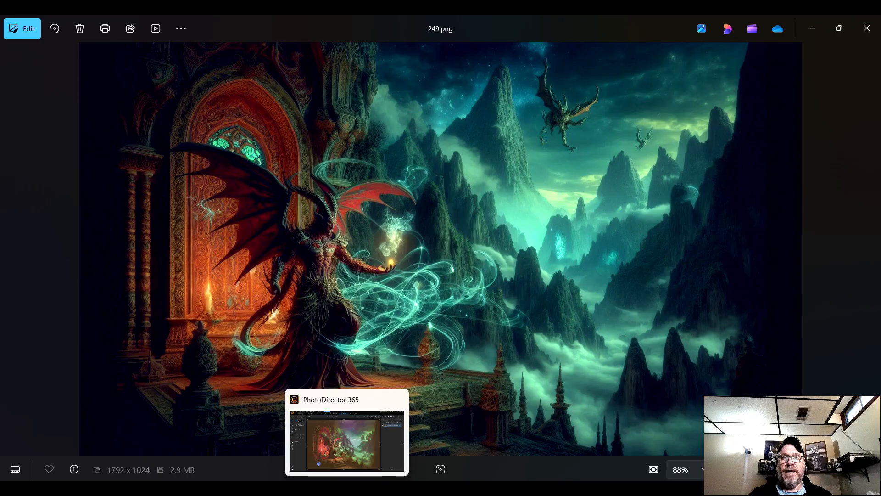
click(347, 488)
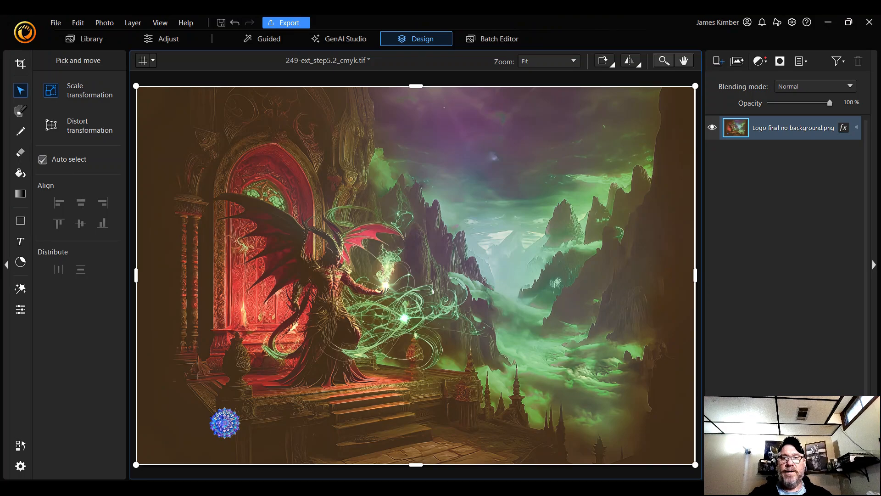
key(alt+Tab)
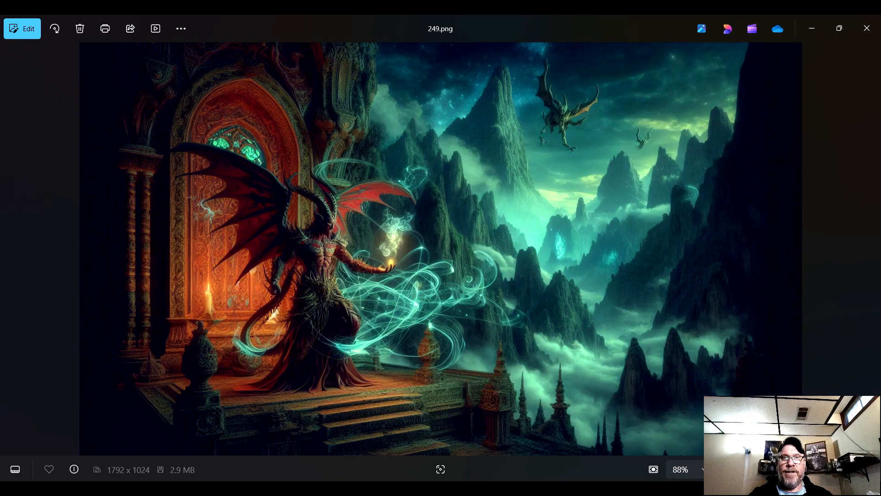
mouse_move(347, 488)
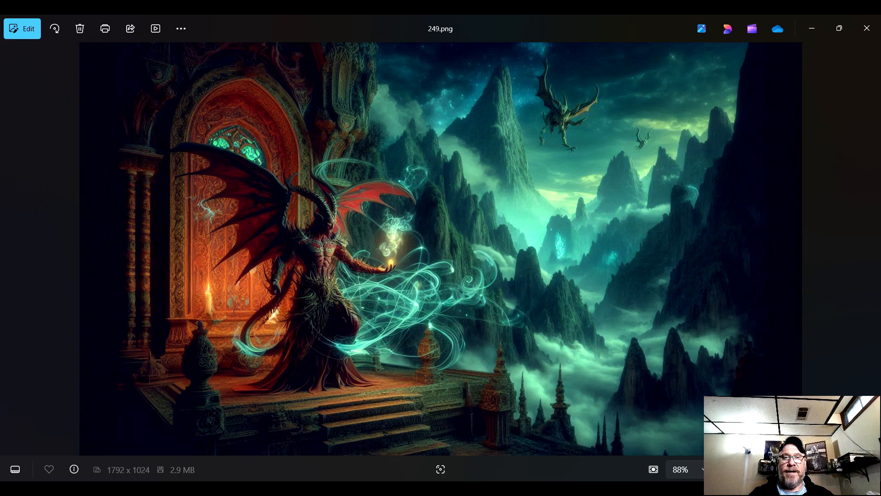
click(553, 488)
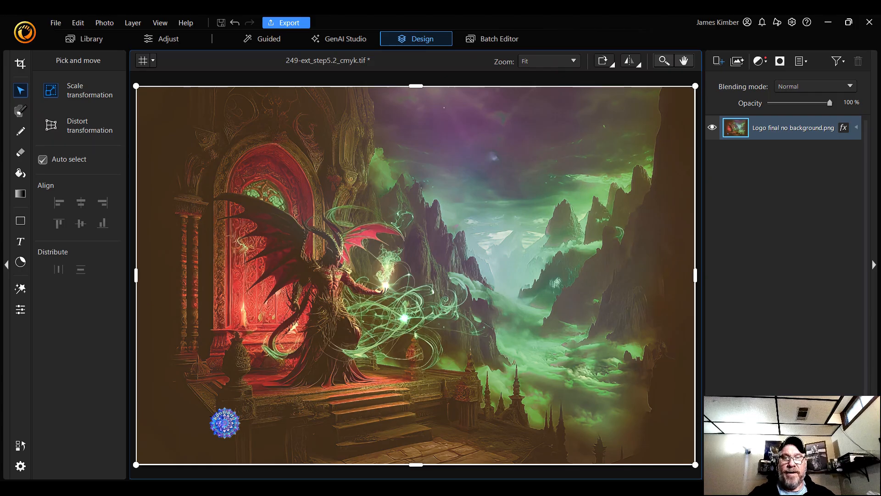
Return to File Explorer and review the saved step versions of image 249 in the Extended images folder
mouse_move(499, 493)
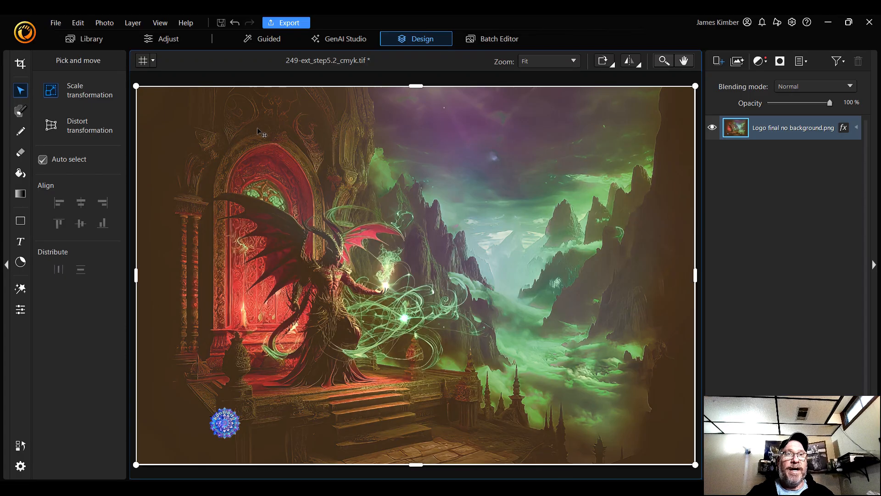
click(55, 23)
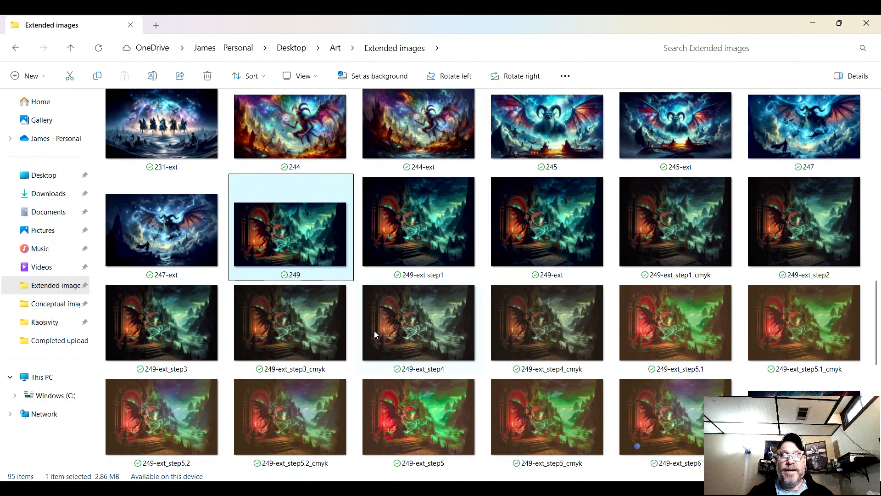
scroll(374, 331, down, 5)
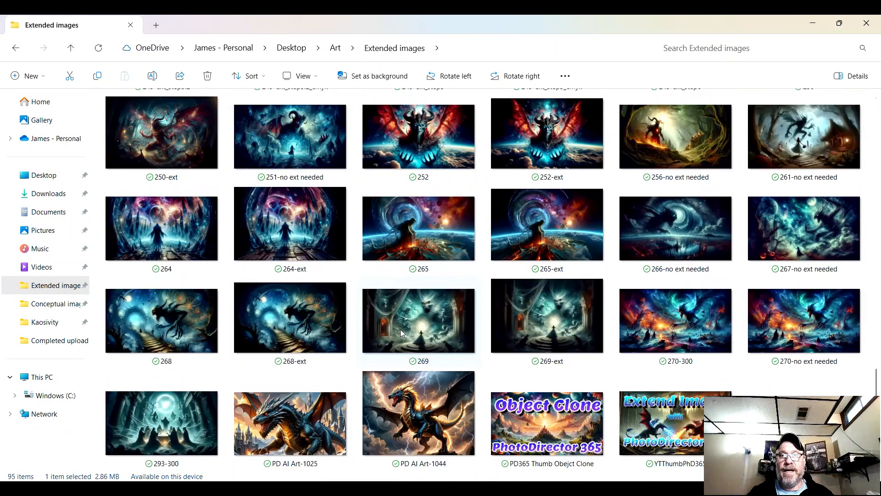
scroll(400, 329, up, 2)
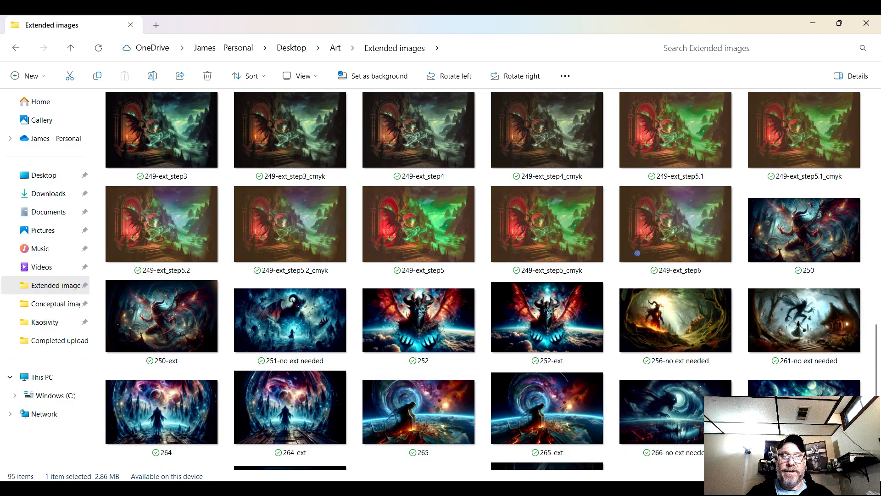
mouse_move(347, 488)
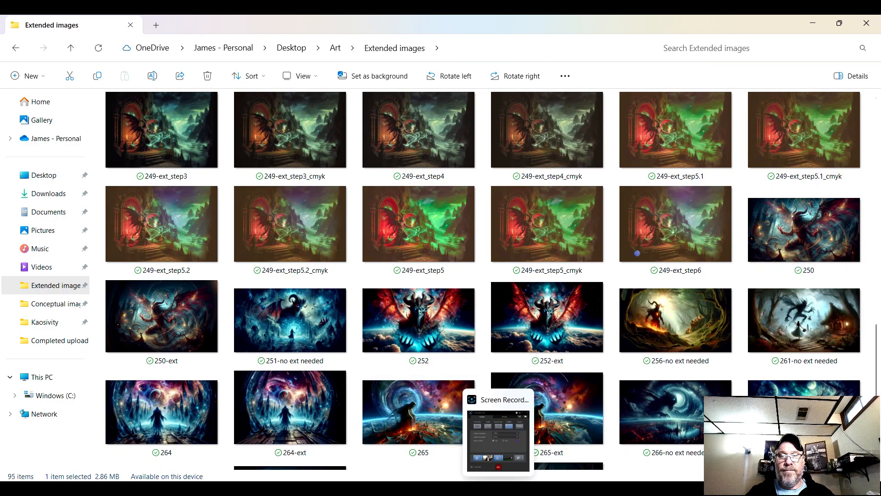
click(475, 488)
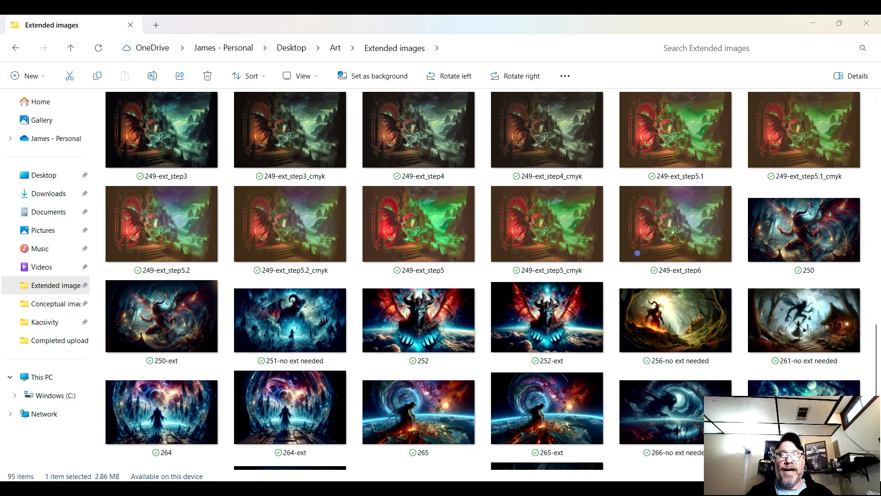